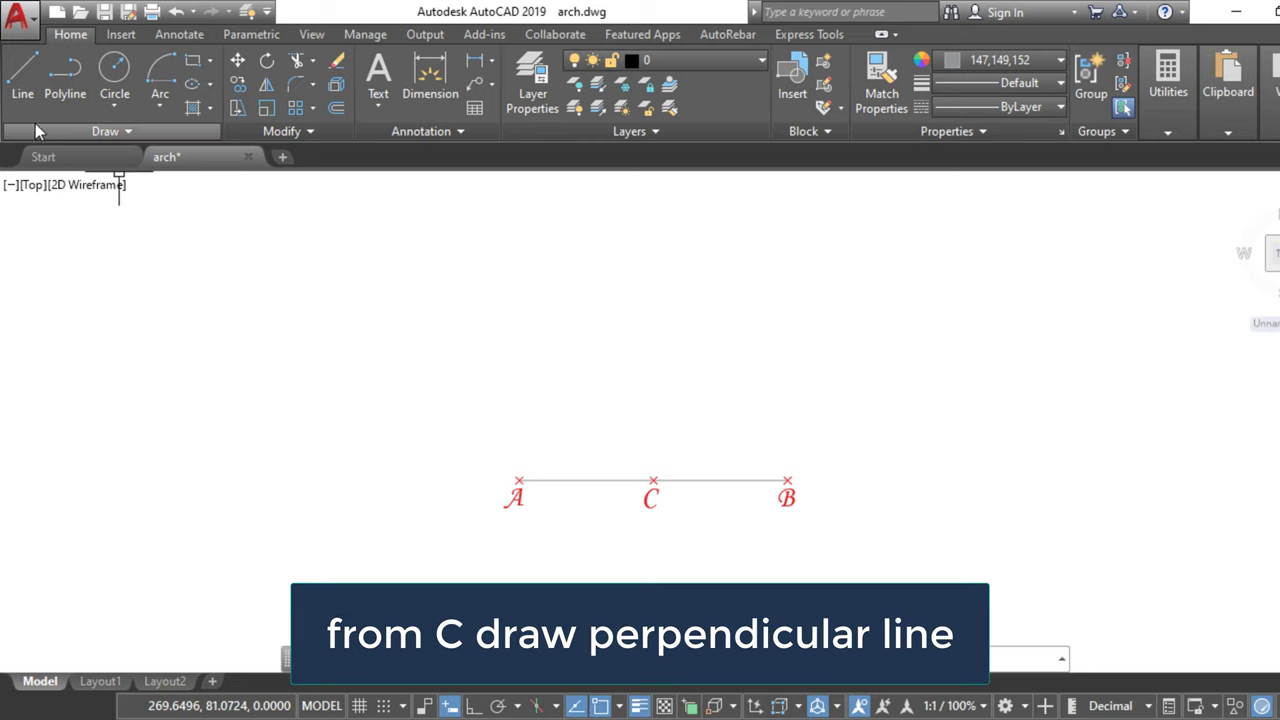
Draw a line straight up from point C, perpendicular to base line AB.
click(22, 80)
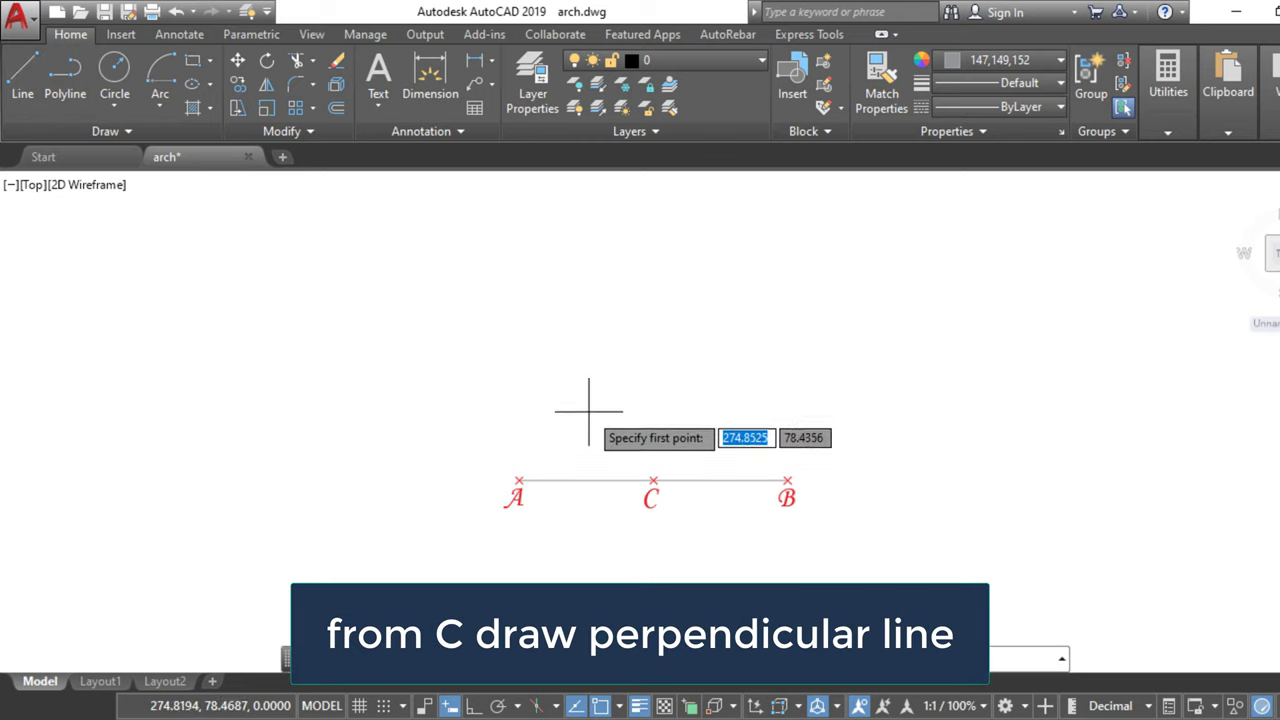
click(653, 480)
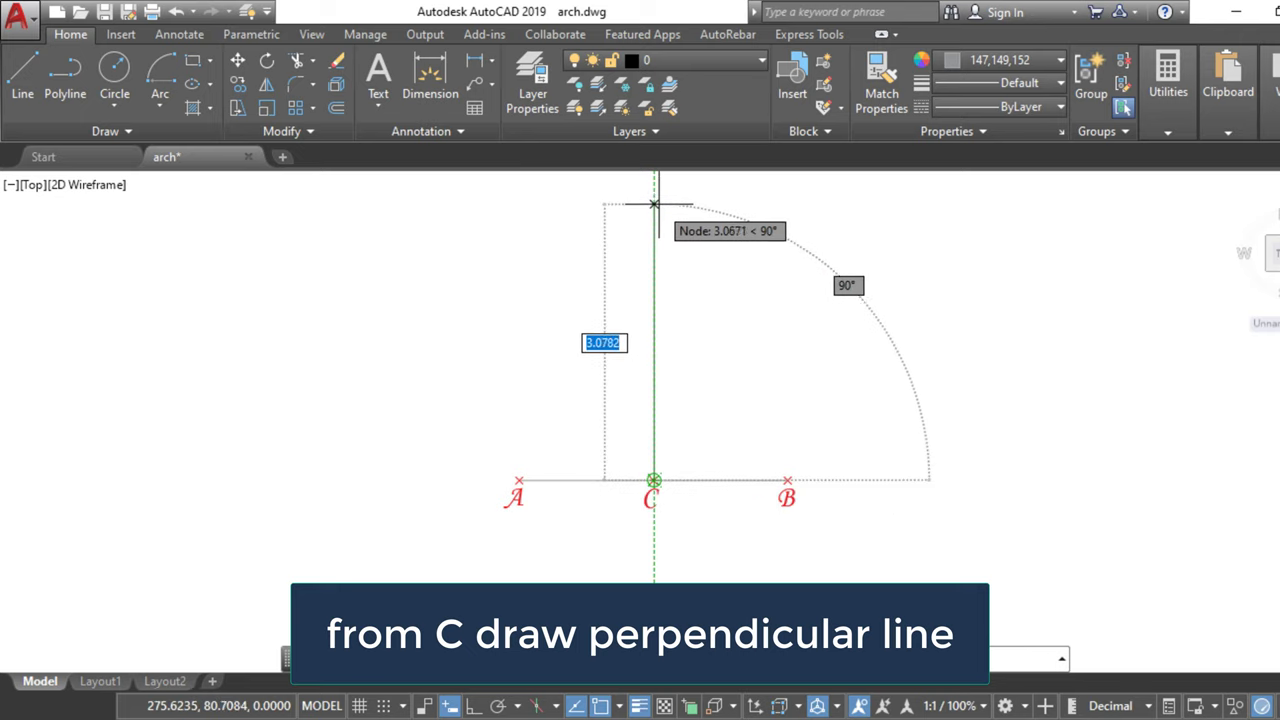
click(653, 201)
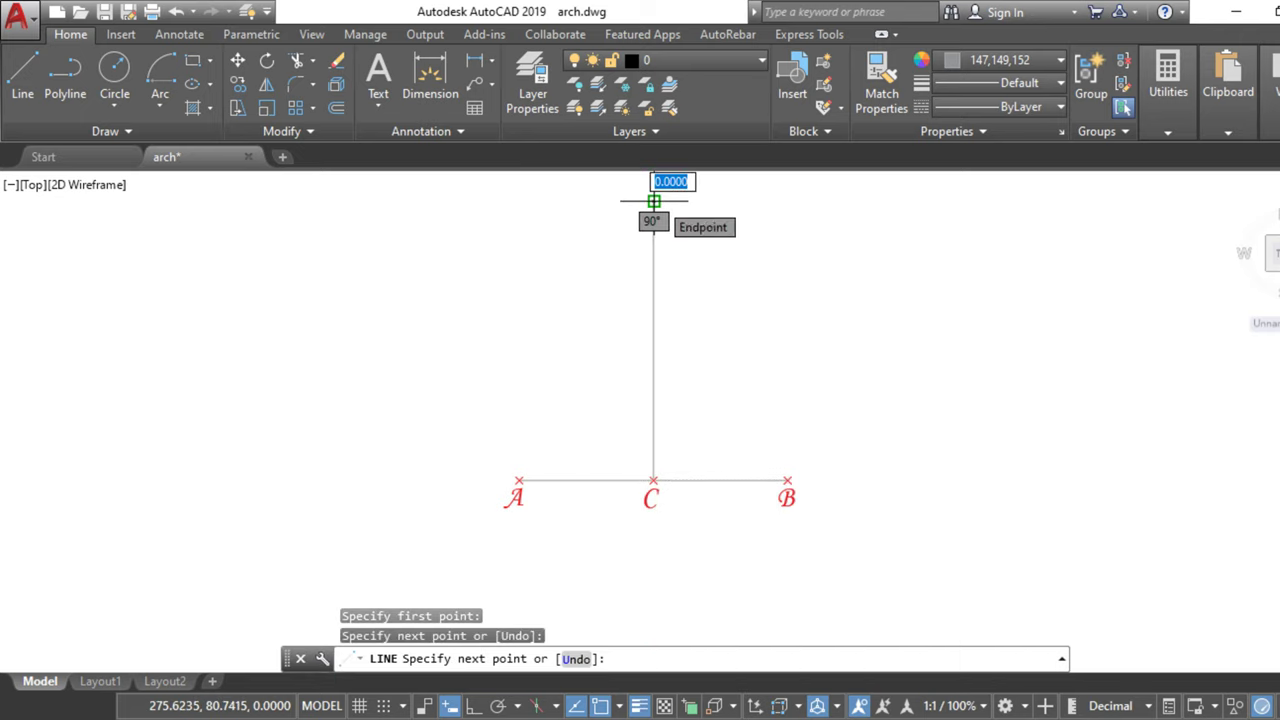
key(Return)
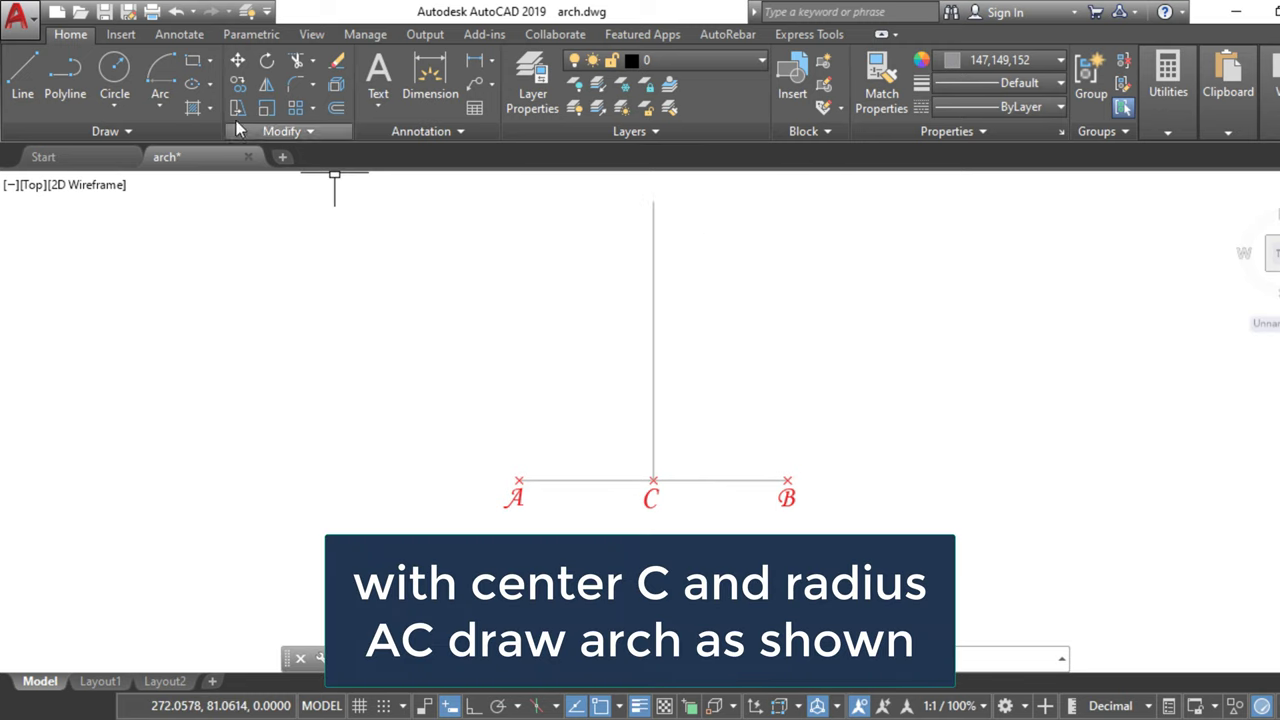
Draw a quarter arc centred on C from A up to the vertical line.
click(160, 70)
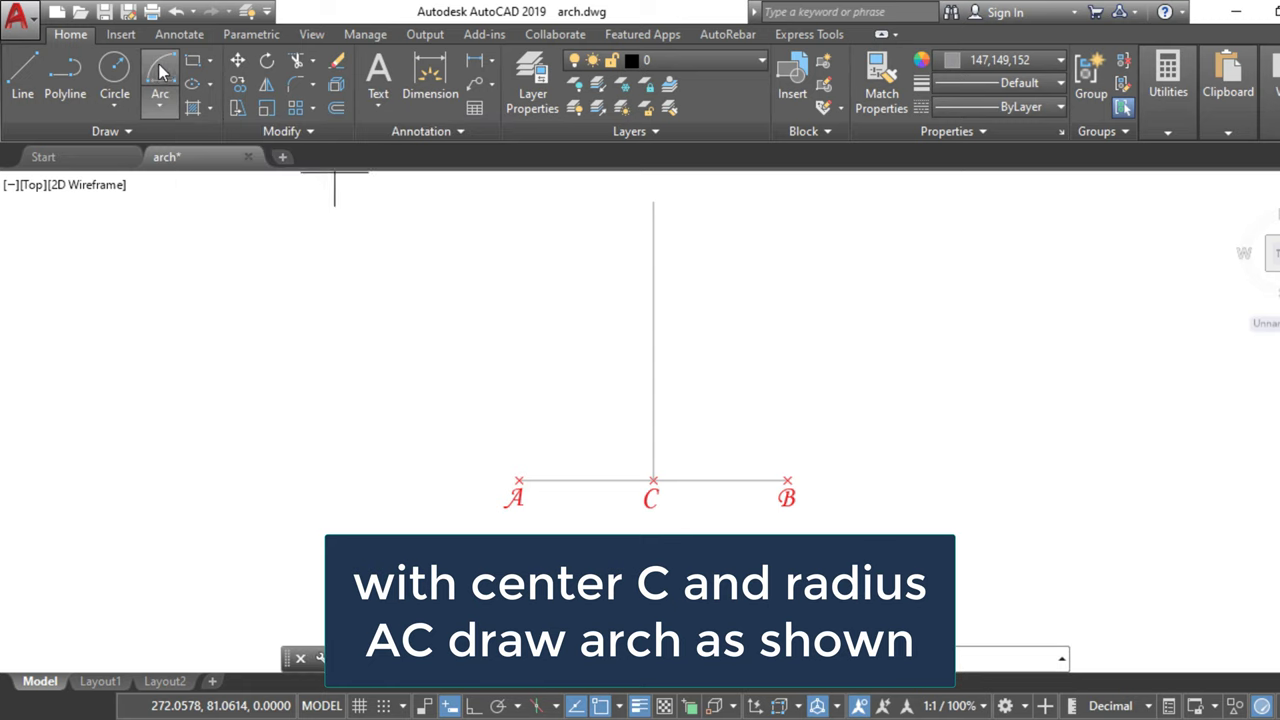
click(653, 480)
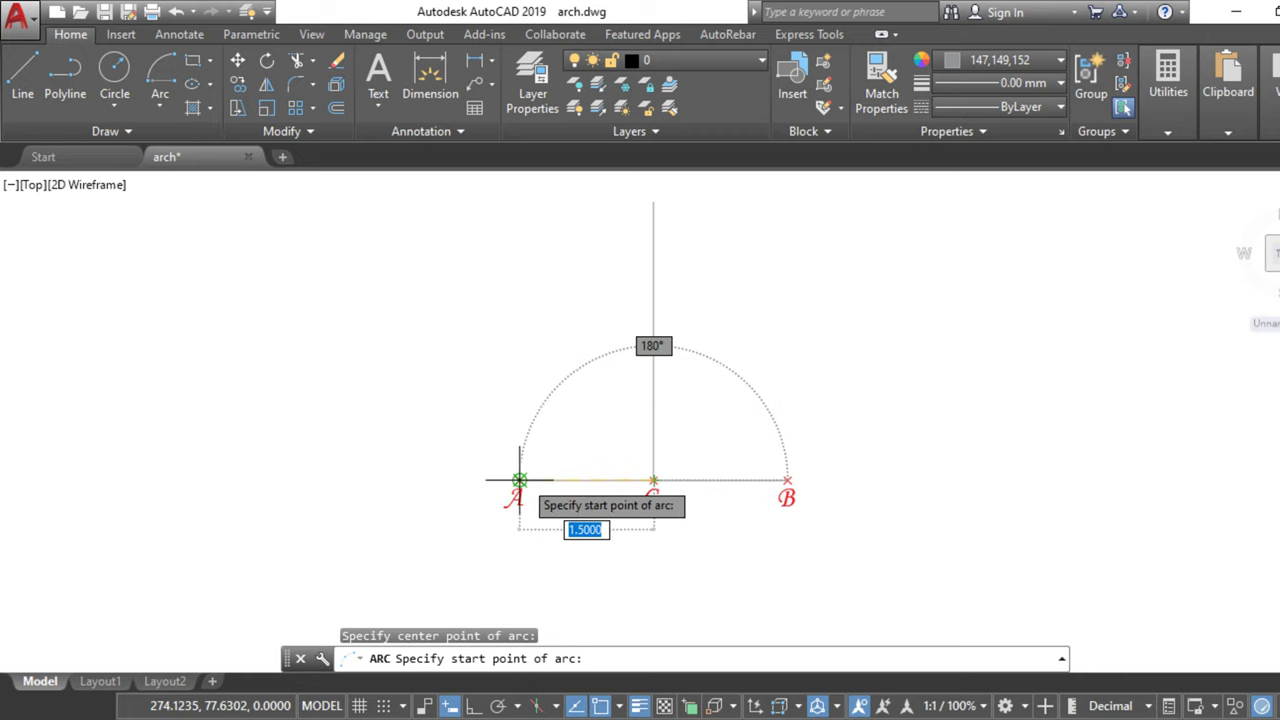
click(519, 480)
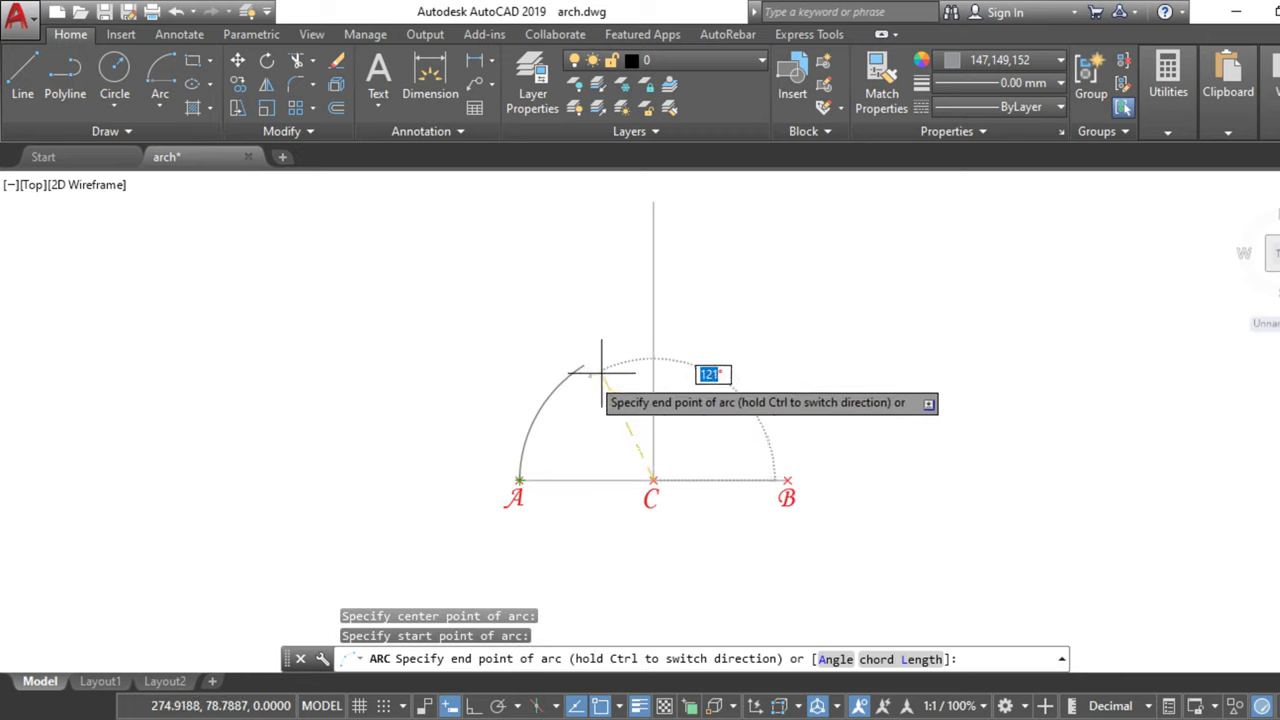
click(653, 347)
text(D)
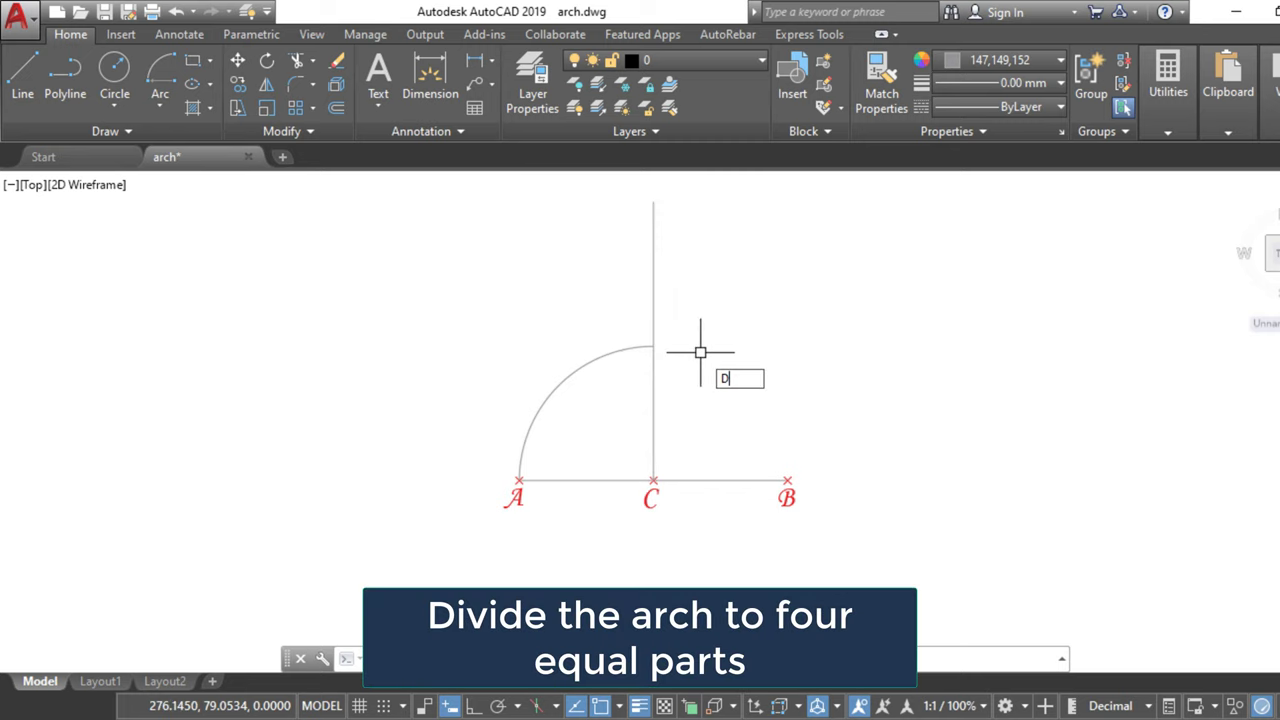
Divide the arc into 4 equal parts to mark point D.
text(IV)
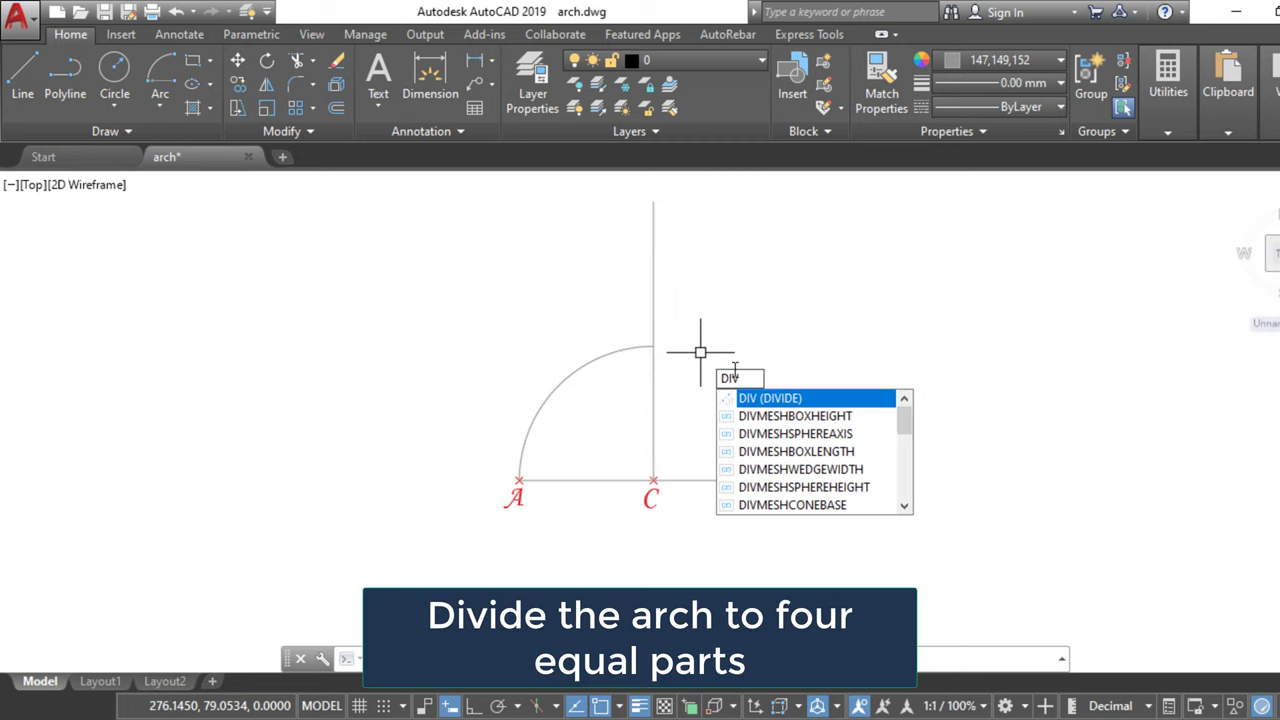
click(760, 400)
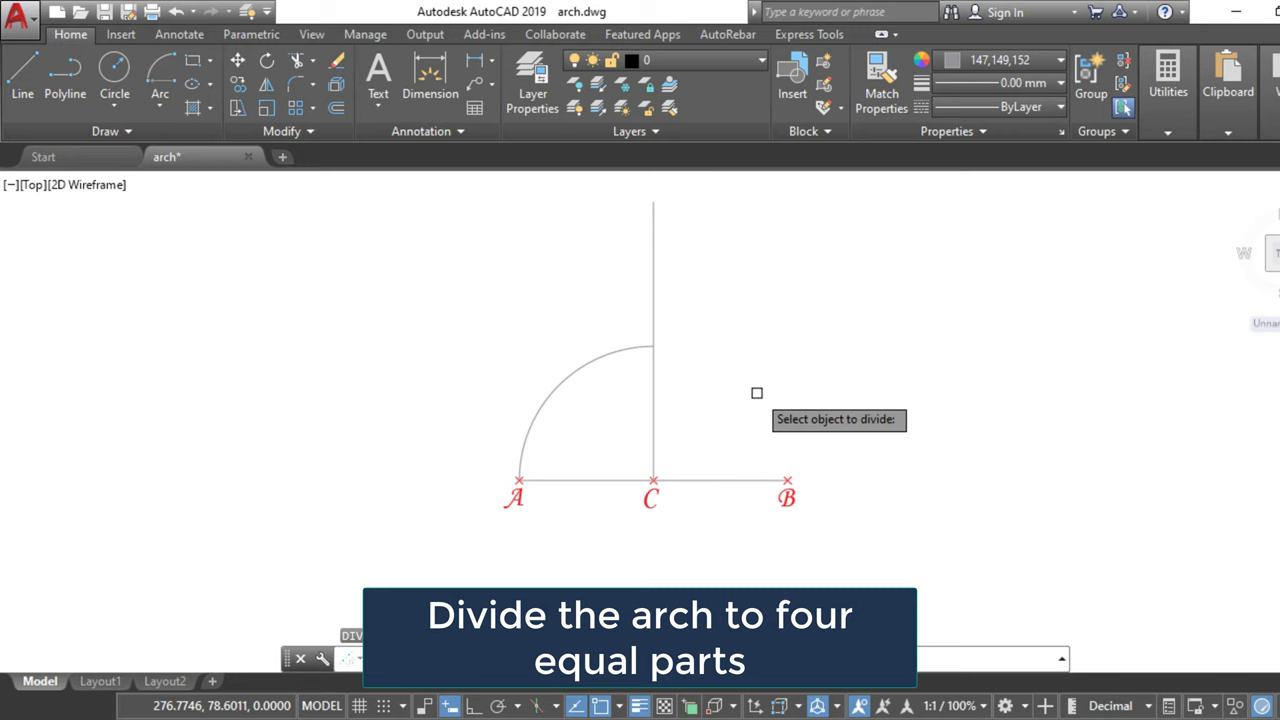
click(607, 355)
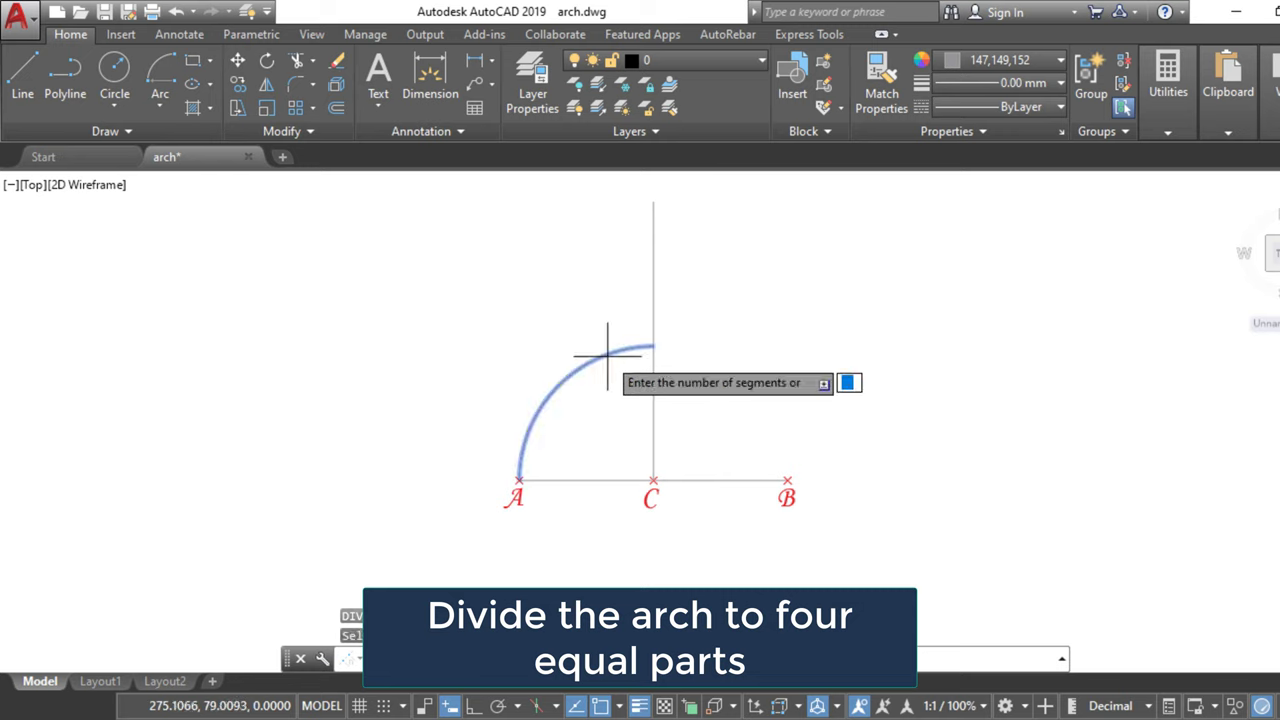
text(4)
key(Return)
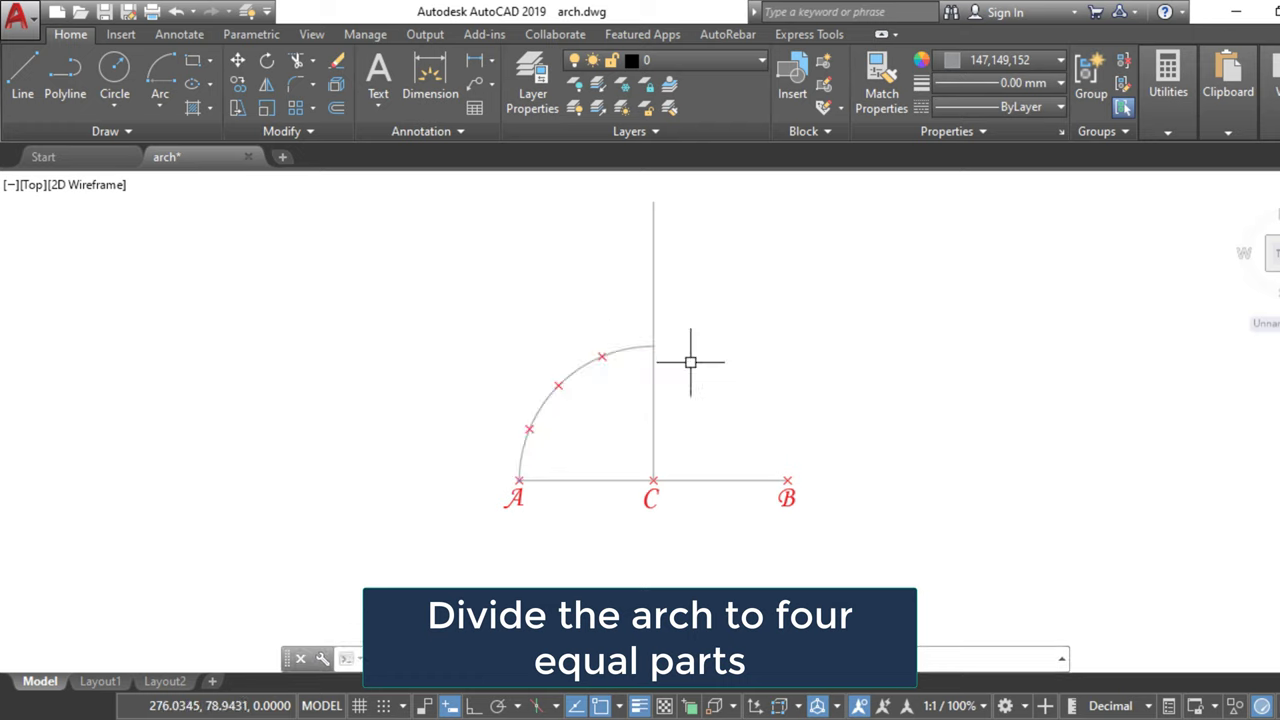
Draw a line from A through D to meet the vertical line at E.
click(22, 72)
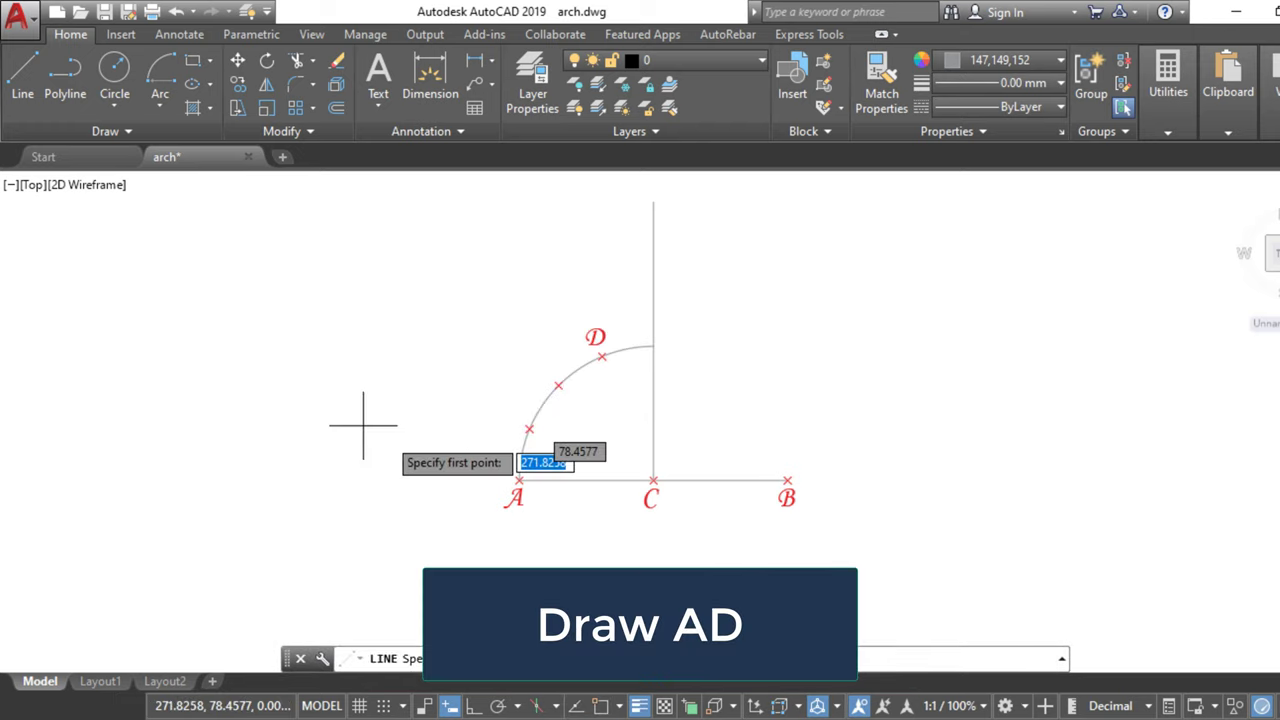
click(519, 480)
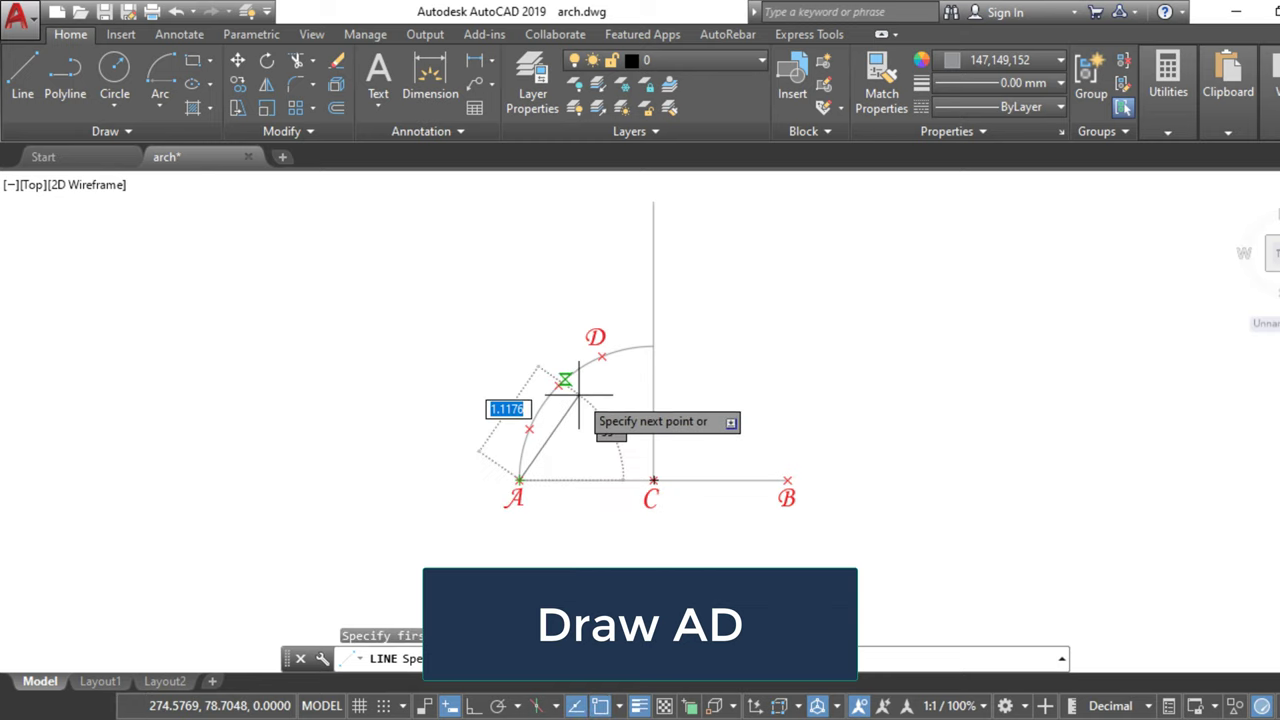
click(602, 355)
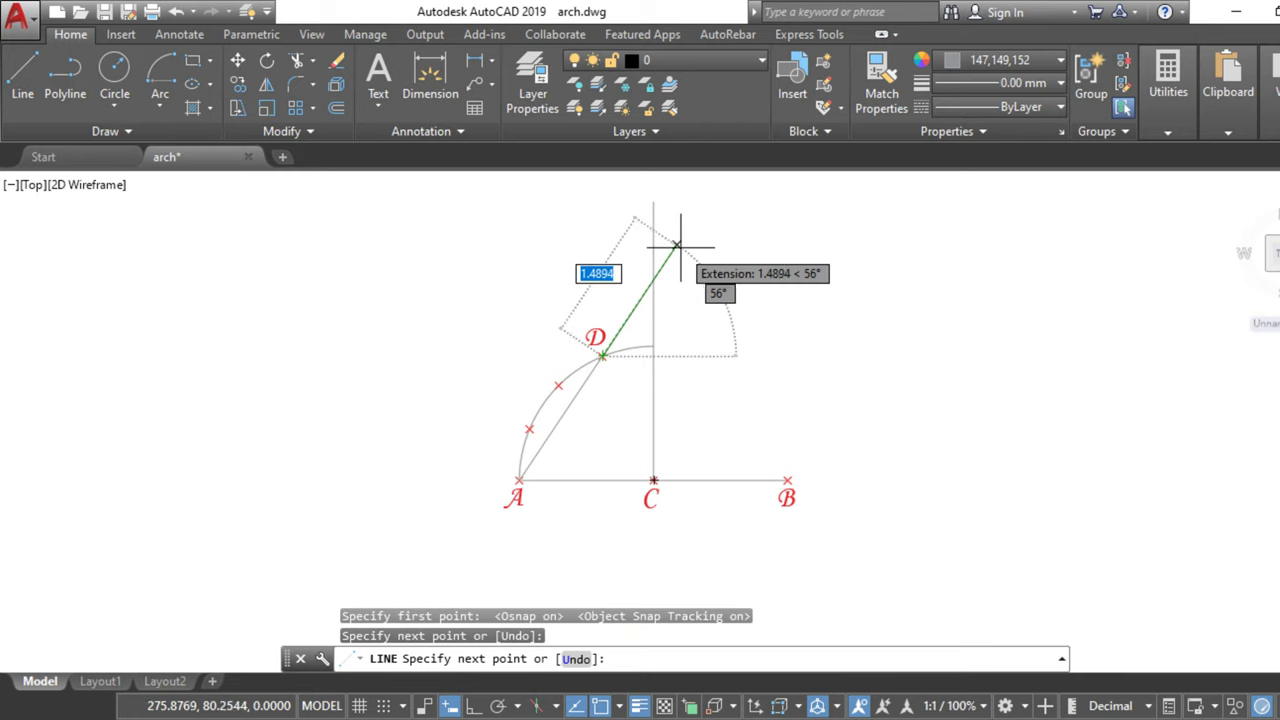
click(677, 244)
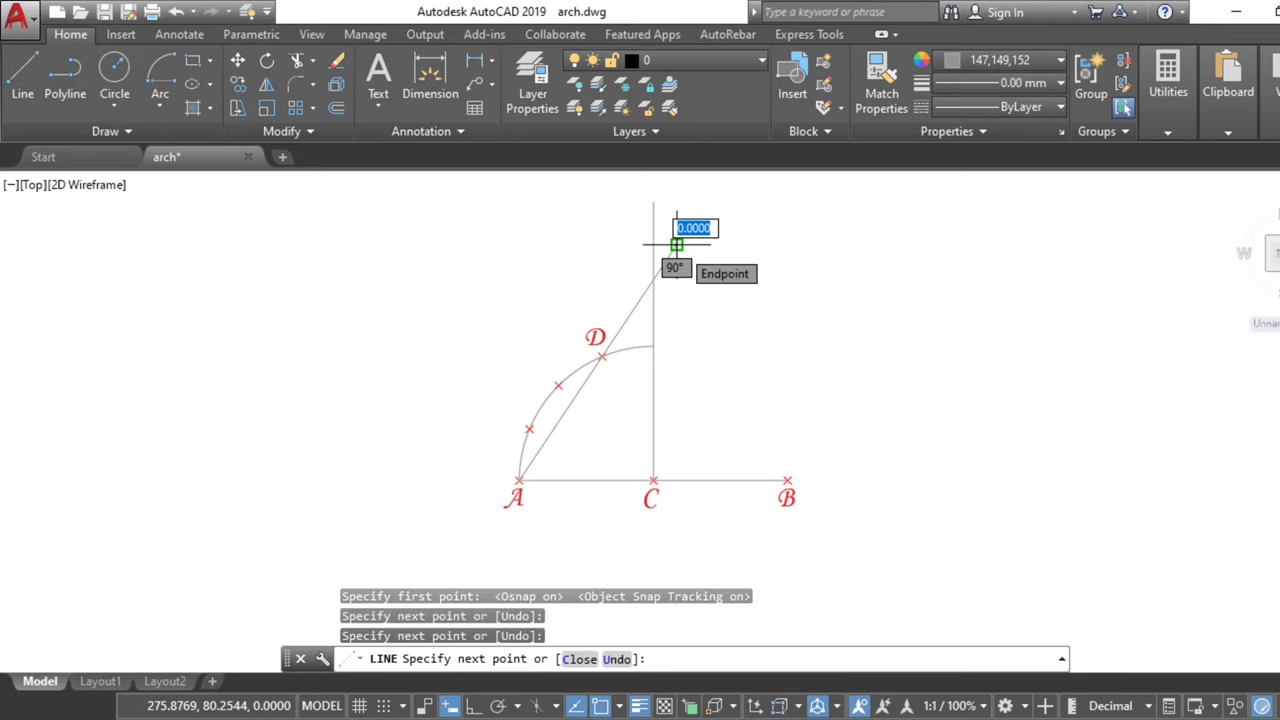
key(Return)
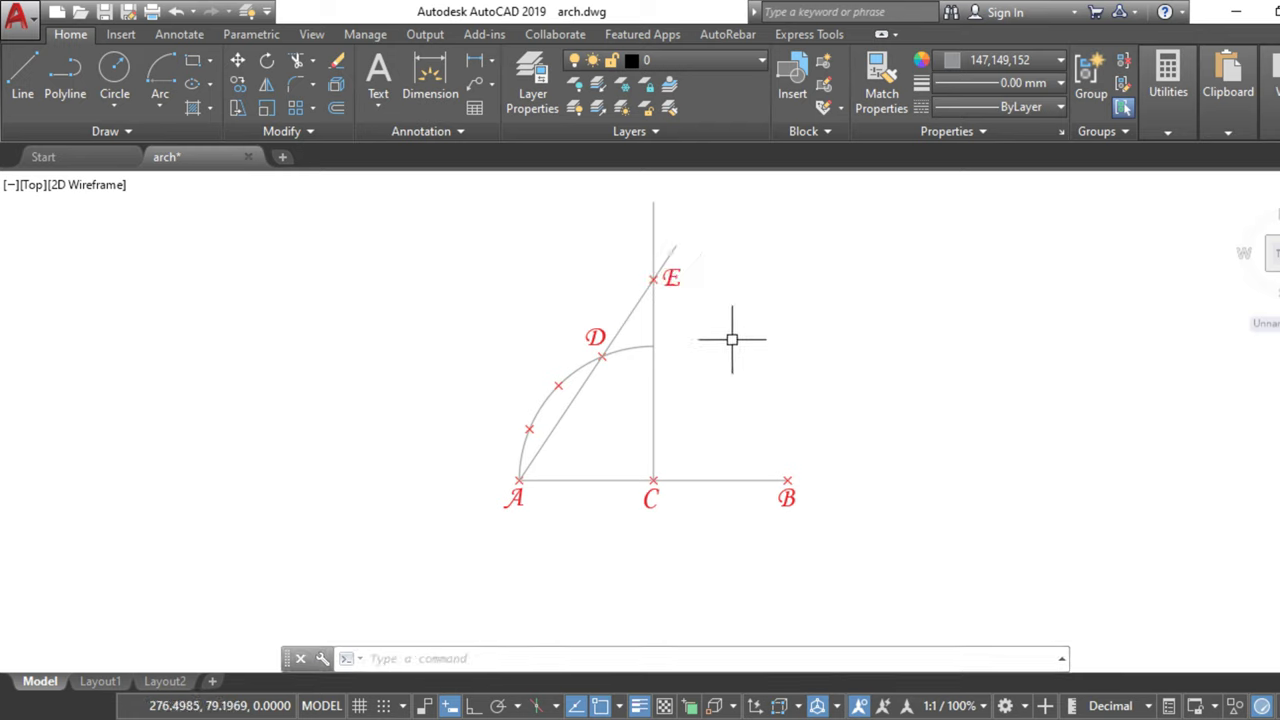
Draw a horizontal line leftward from E with Ortho on.
key(Return)
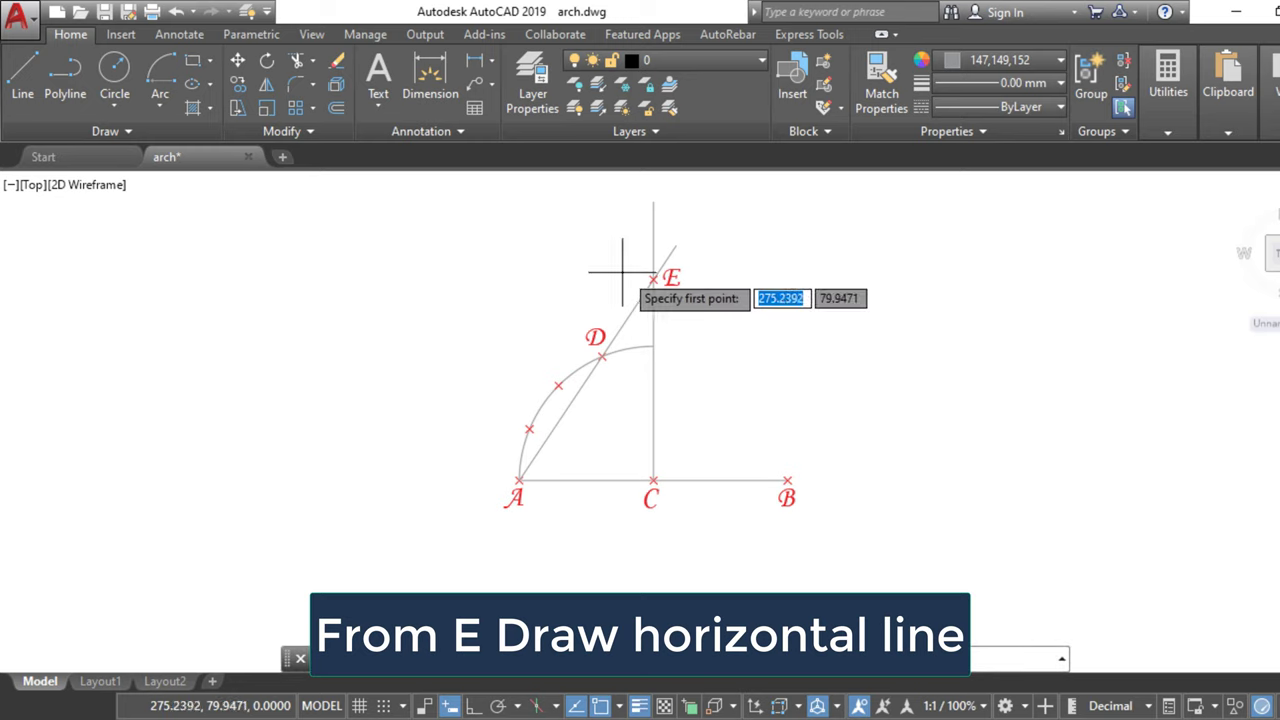
click(654, 279)
key(F8)
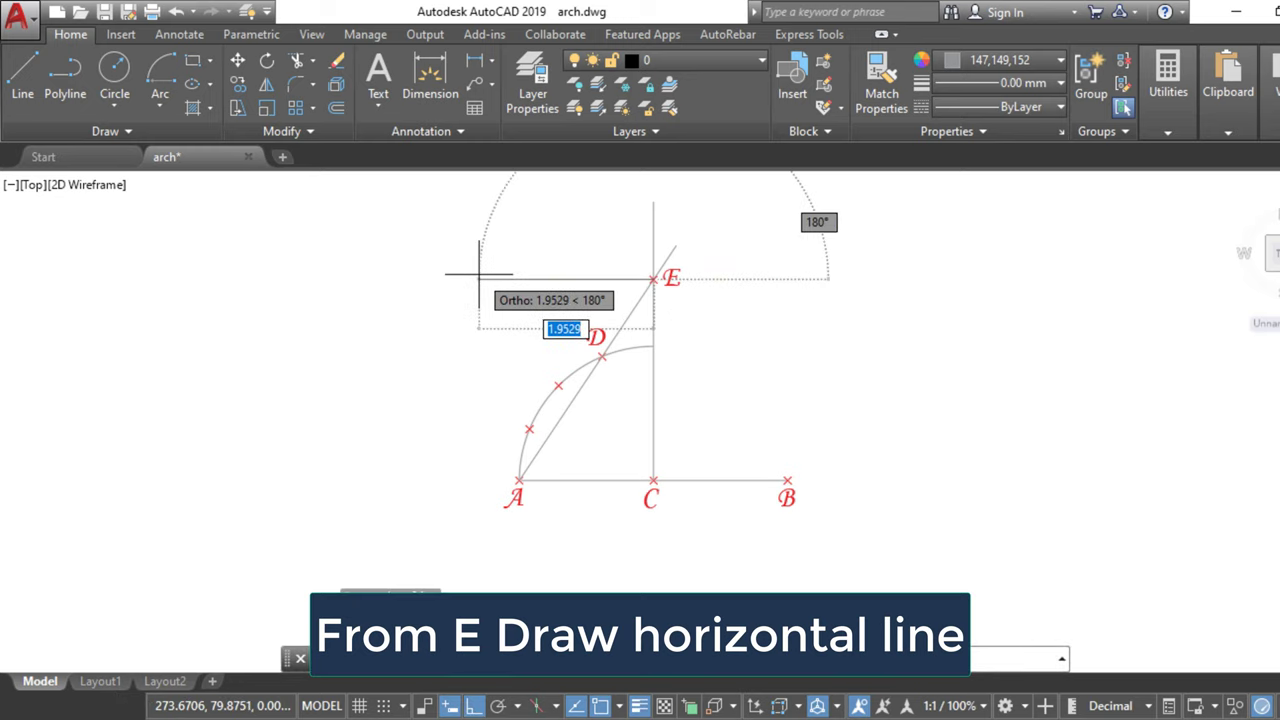
click(466, 279)
key(Escape)
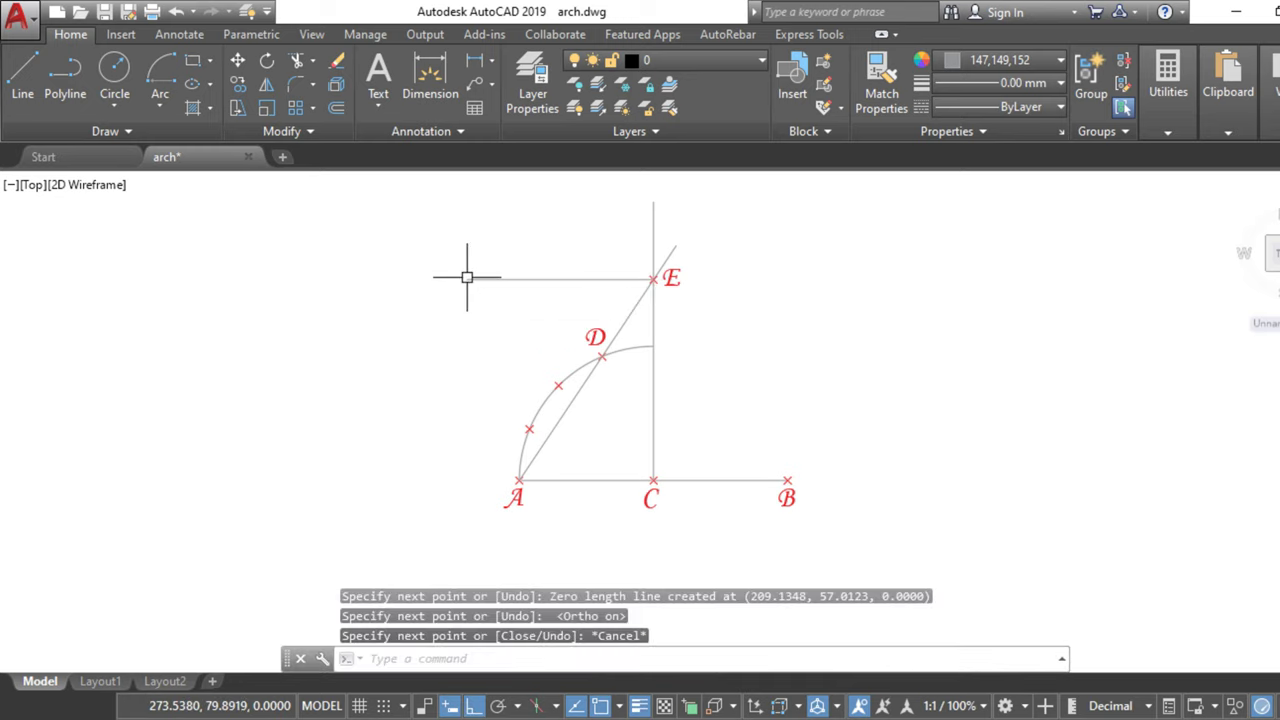
key(Return)
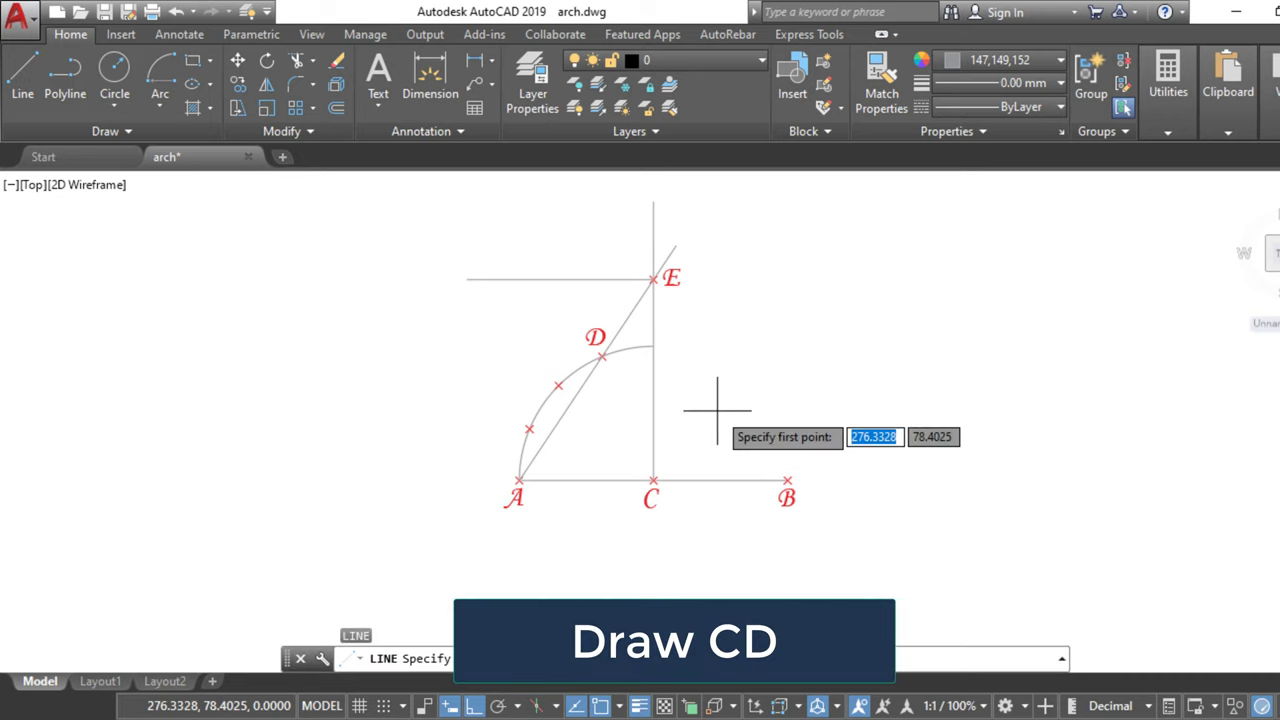
Draw a line from C through D past the horizontal line, creating point F.
click(654, 480)
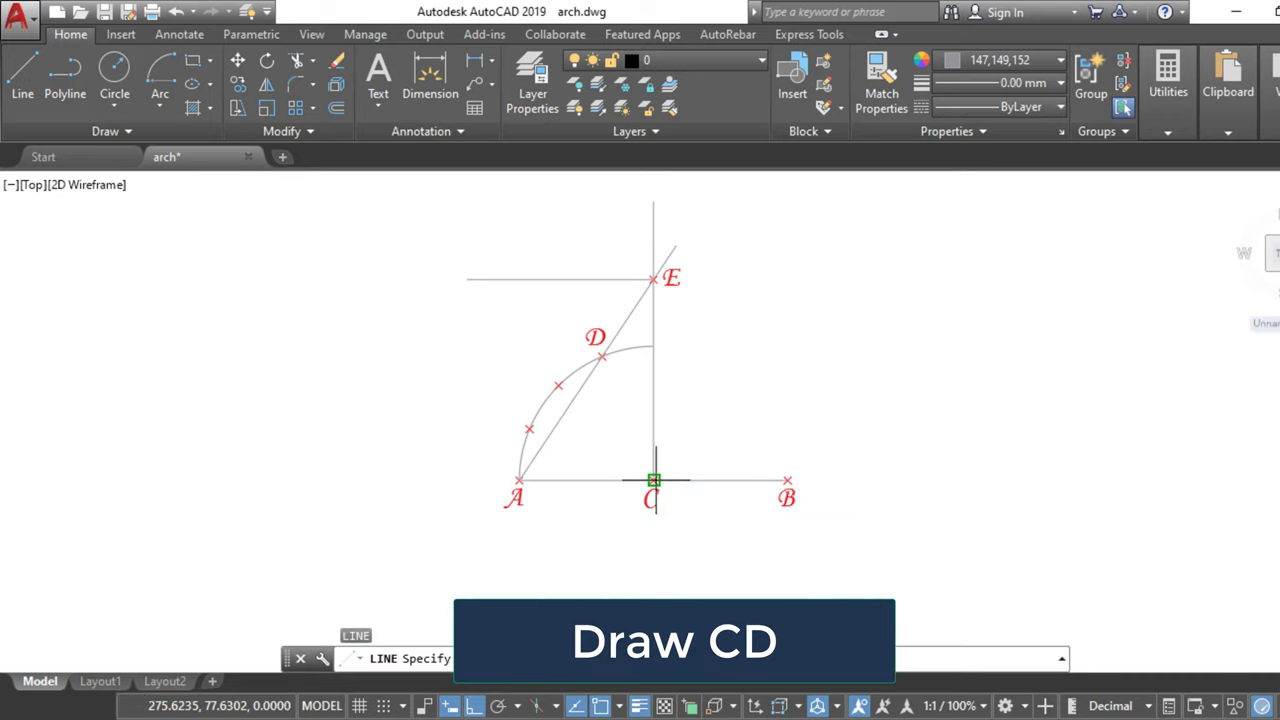
click(602, 355)
key(F8)
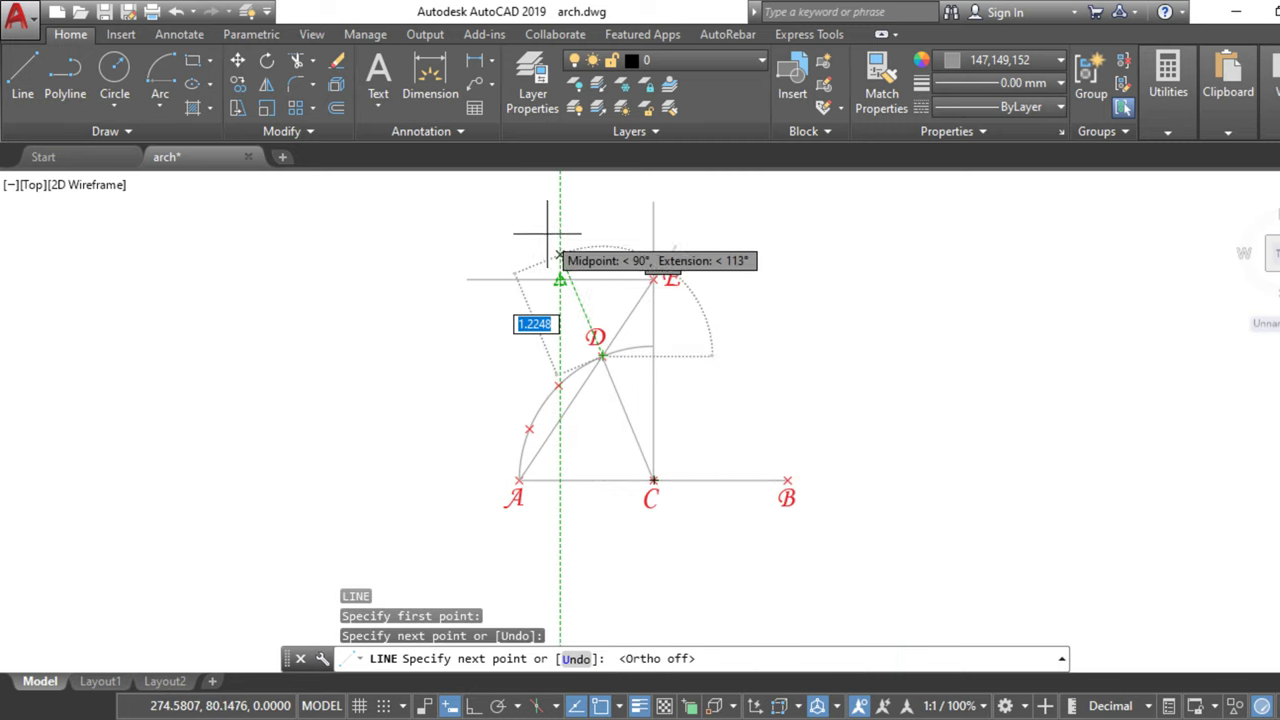
click(538, 213)
key(Escape)
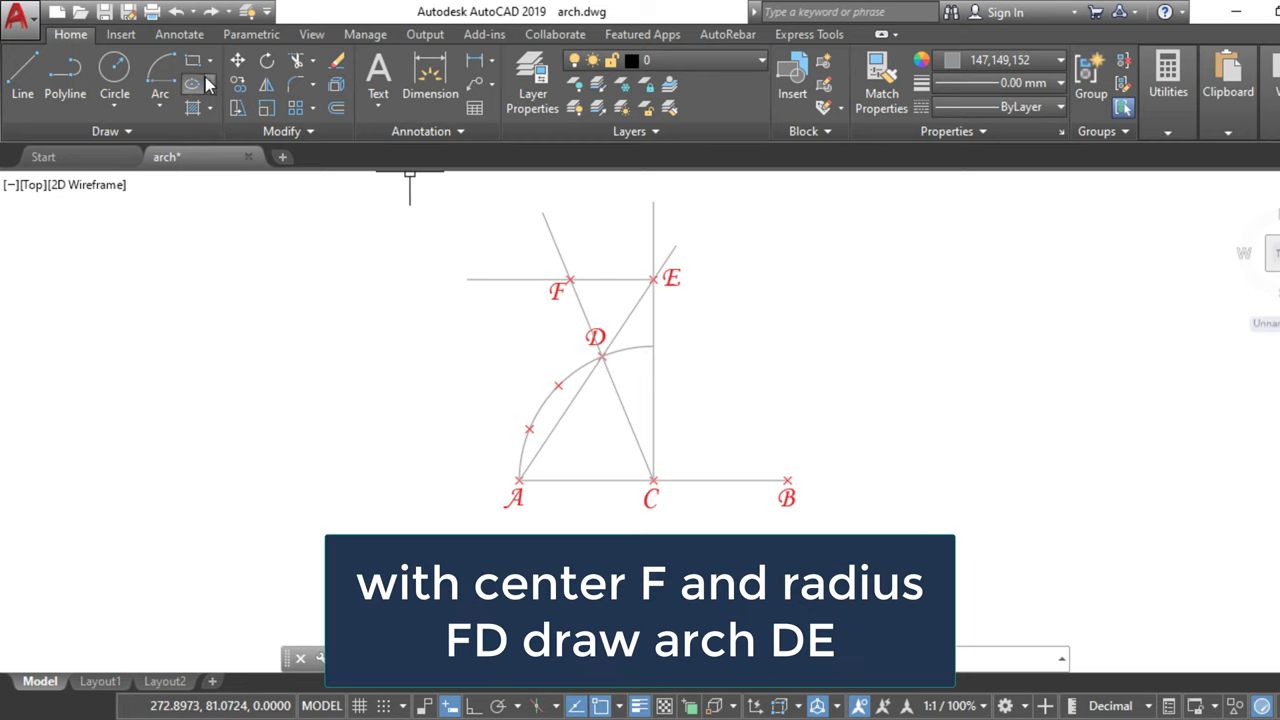
Draw an arc centred on F running from D up to E.
click(160, 68)
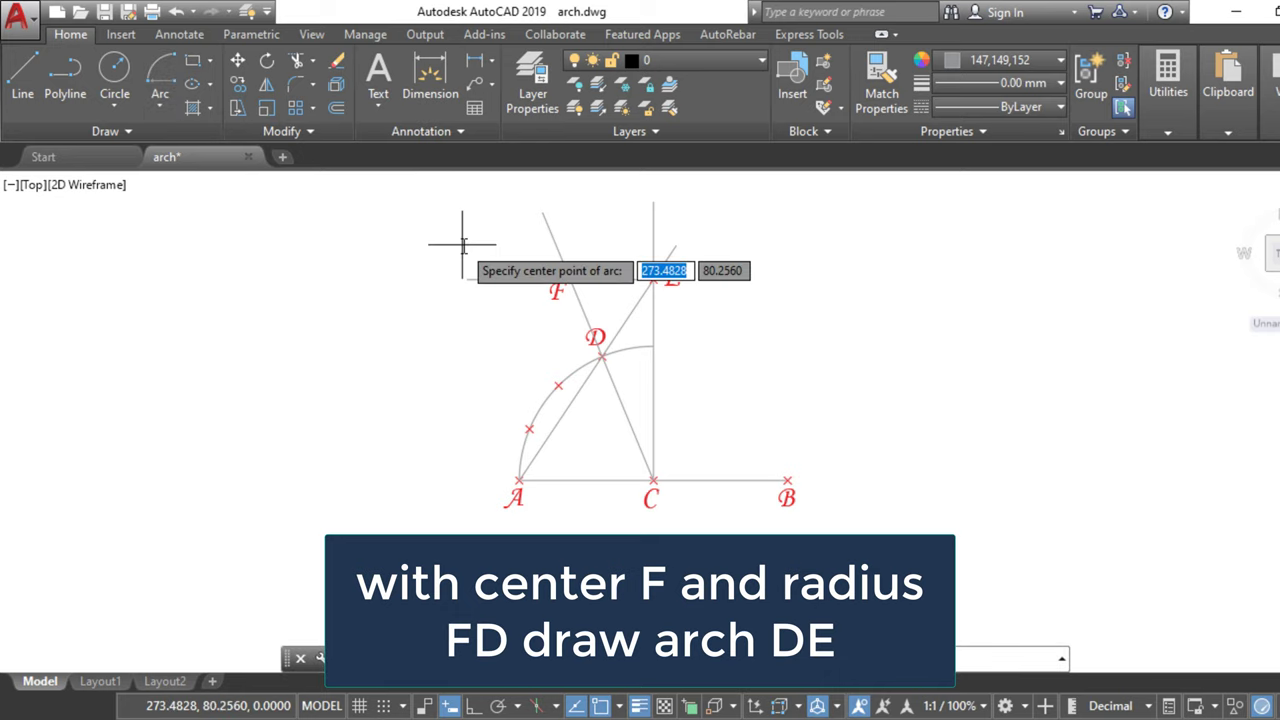
click(570, 279)
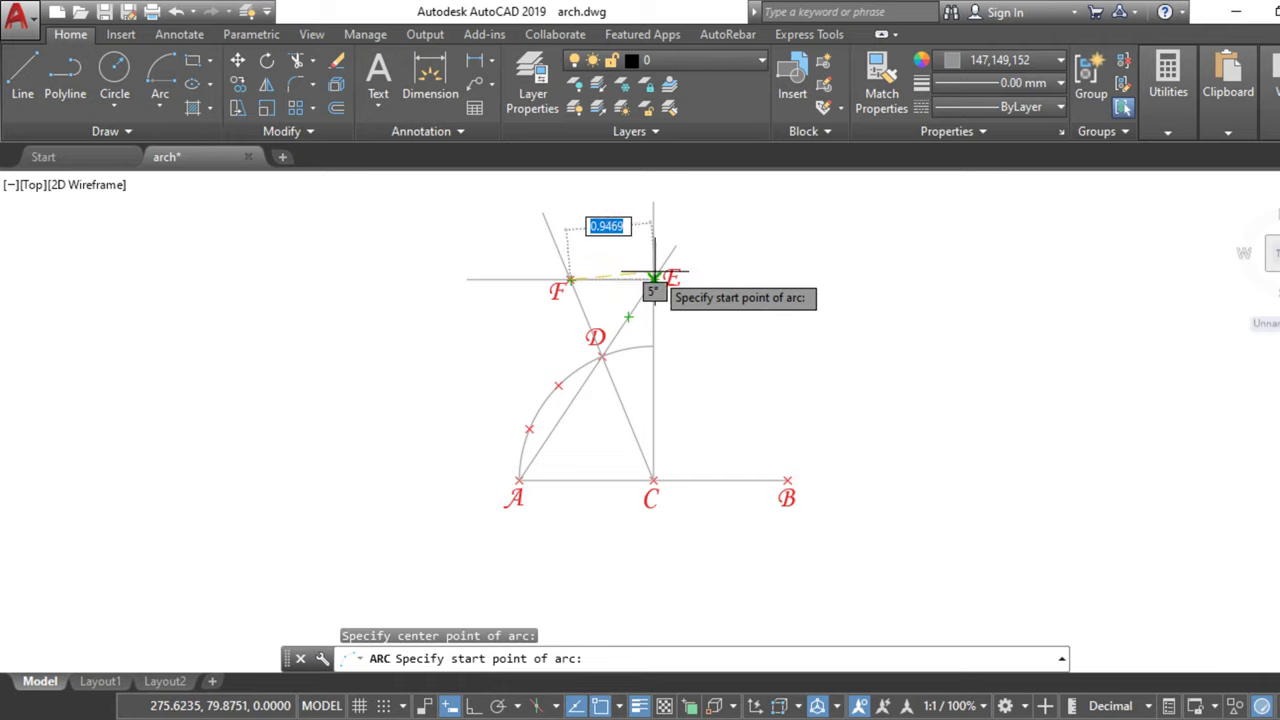
click(597, 360)
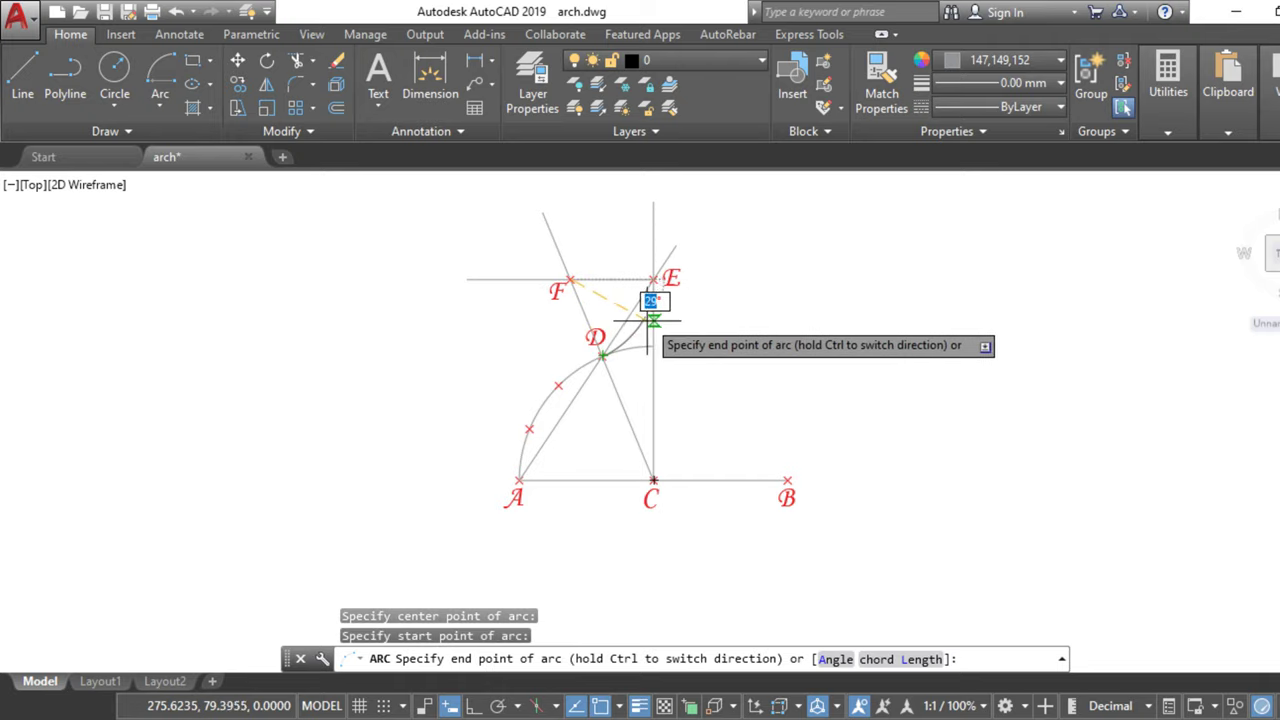
click(653, 279)
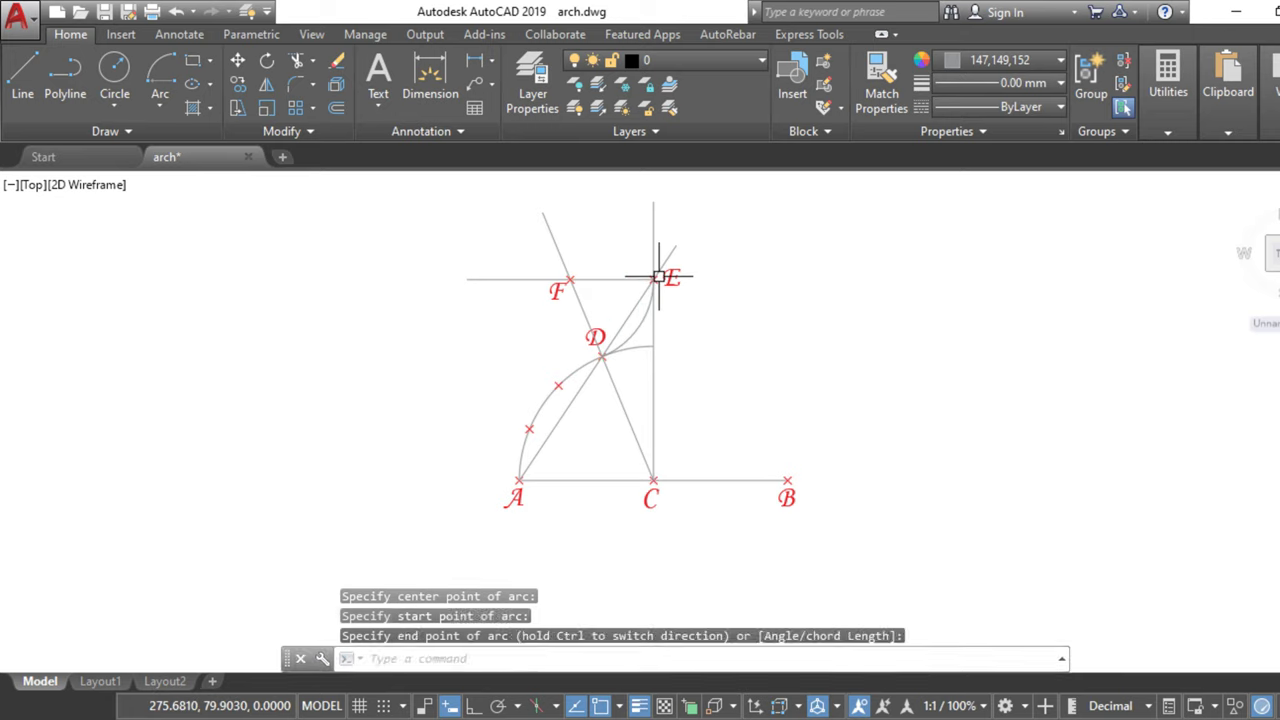
key(Return)
key(Escape)
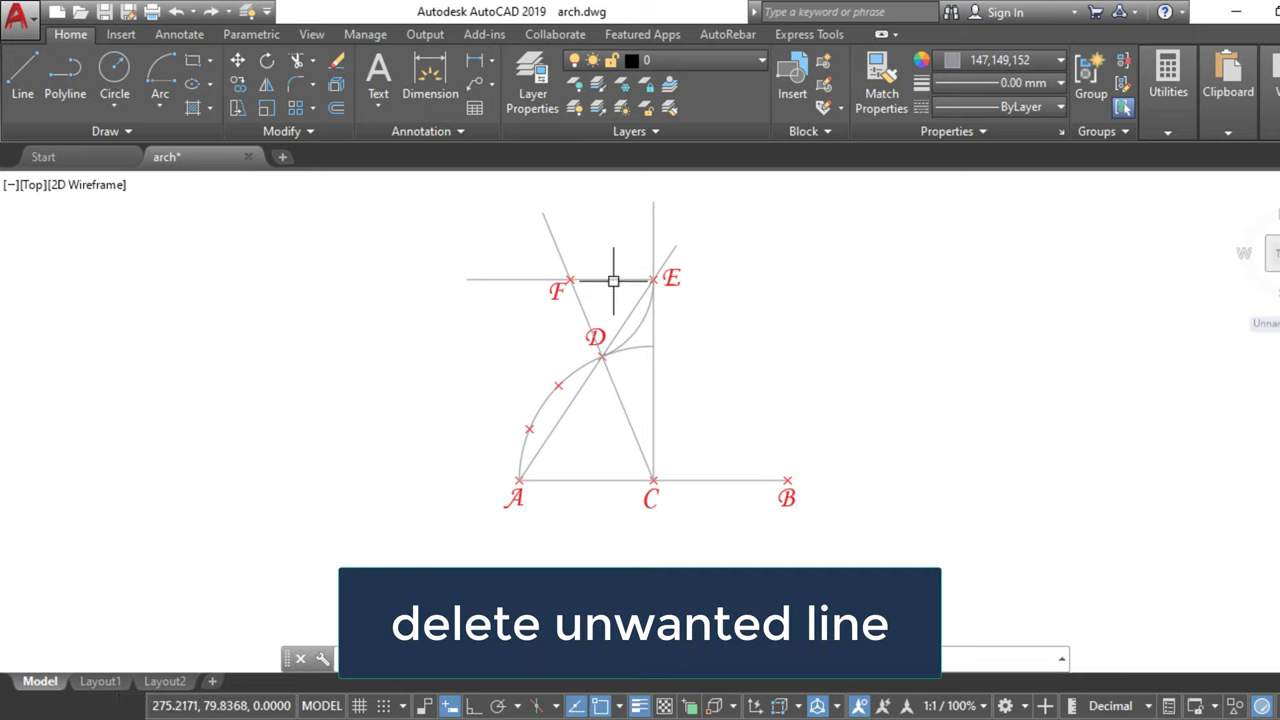
Erase the construction lines through F and trim the quarter arc beyond D.
click(607, 278)
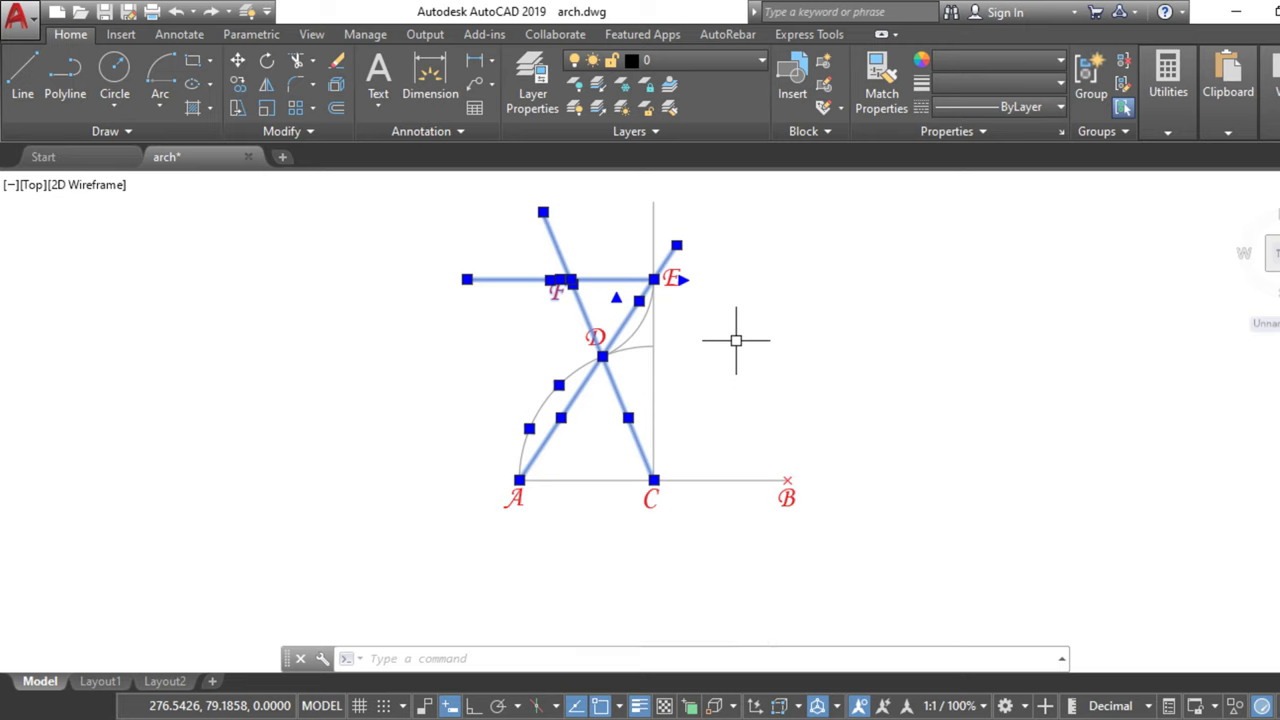
key(Delete)
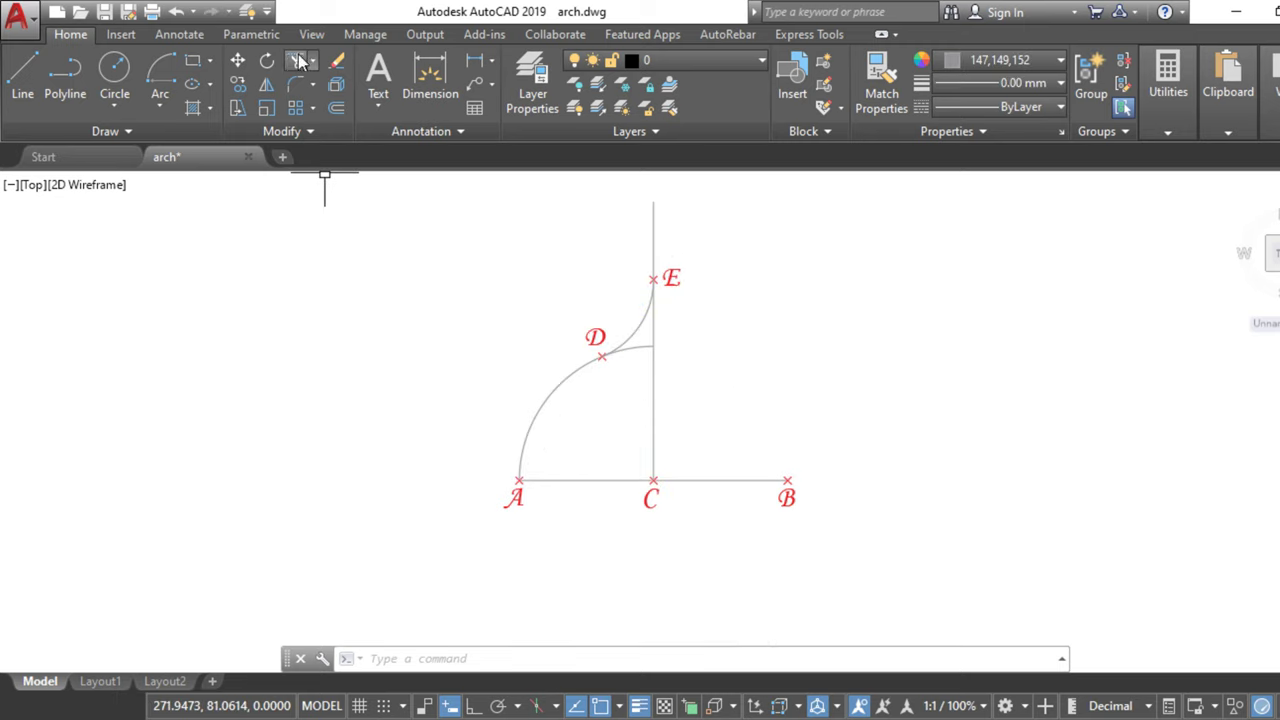
click(299, 62)
click(746, 230)
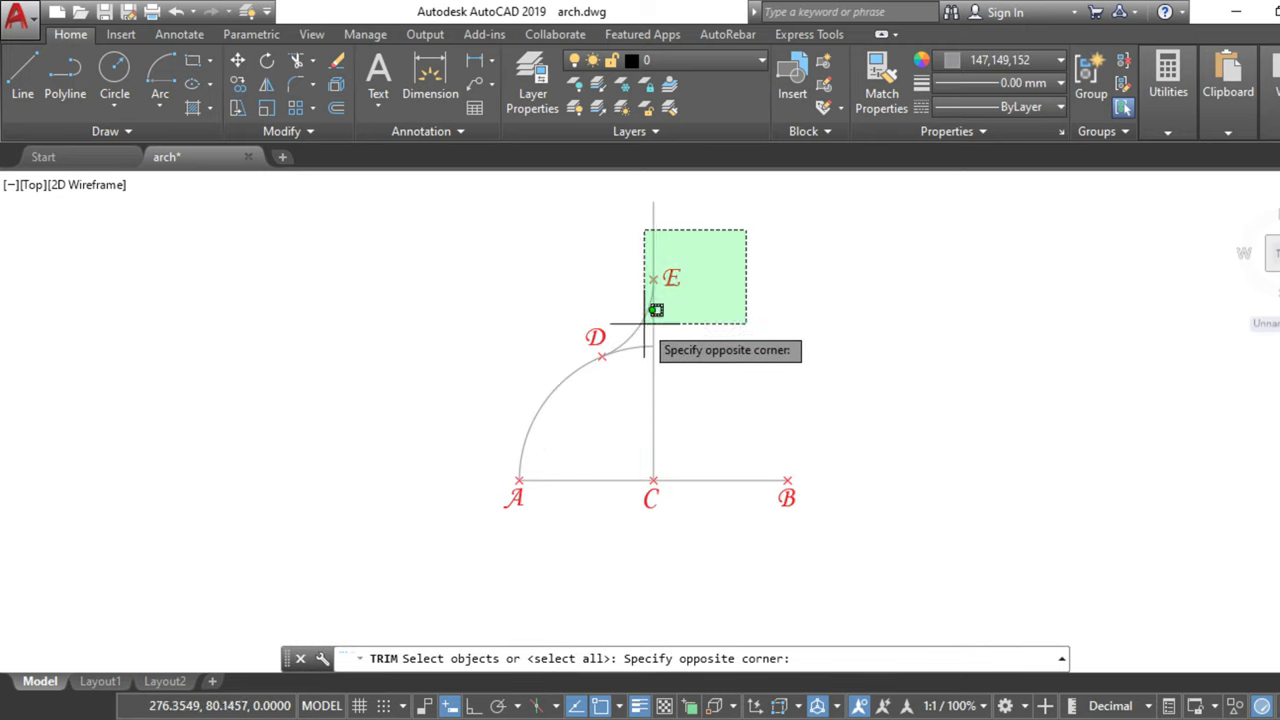
click(462, 494)
key(Return)
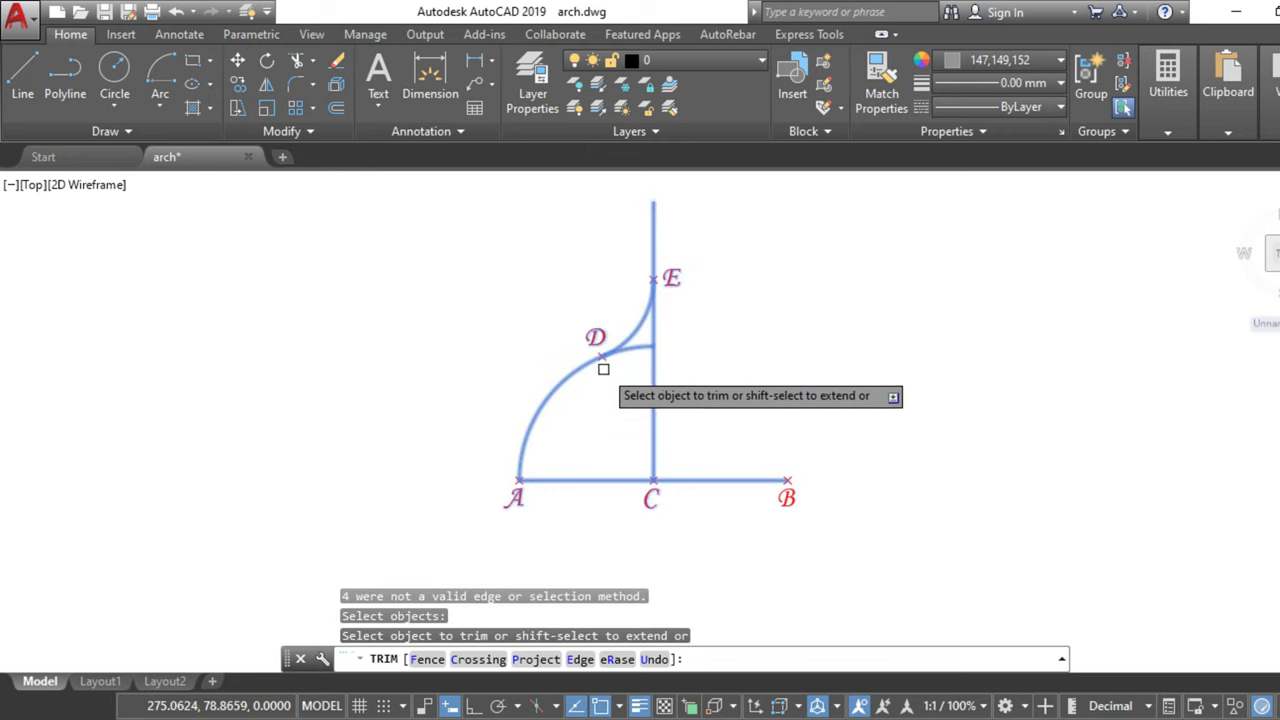
click(619, 355)
key(Return)
text(JO)
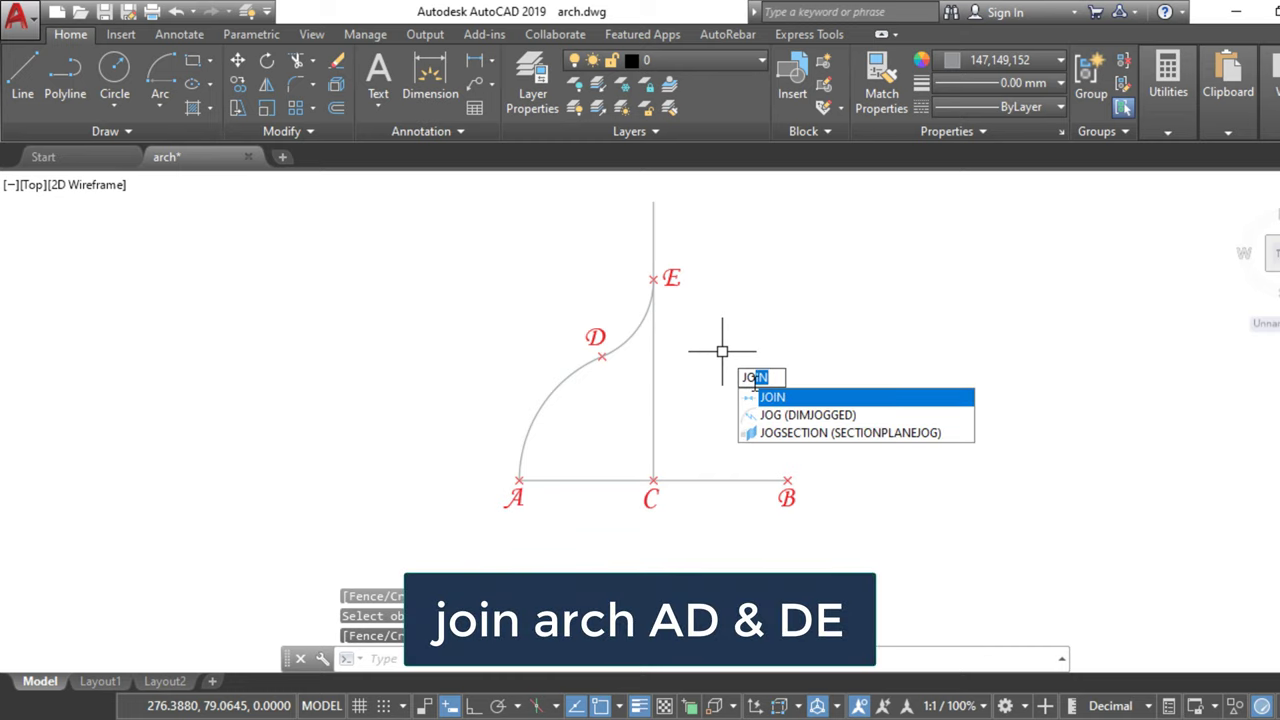
Join arc DE and arc AD into a single polyline.
key(Return)
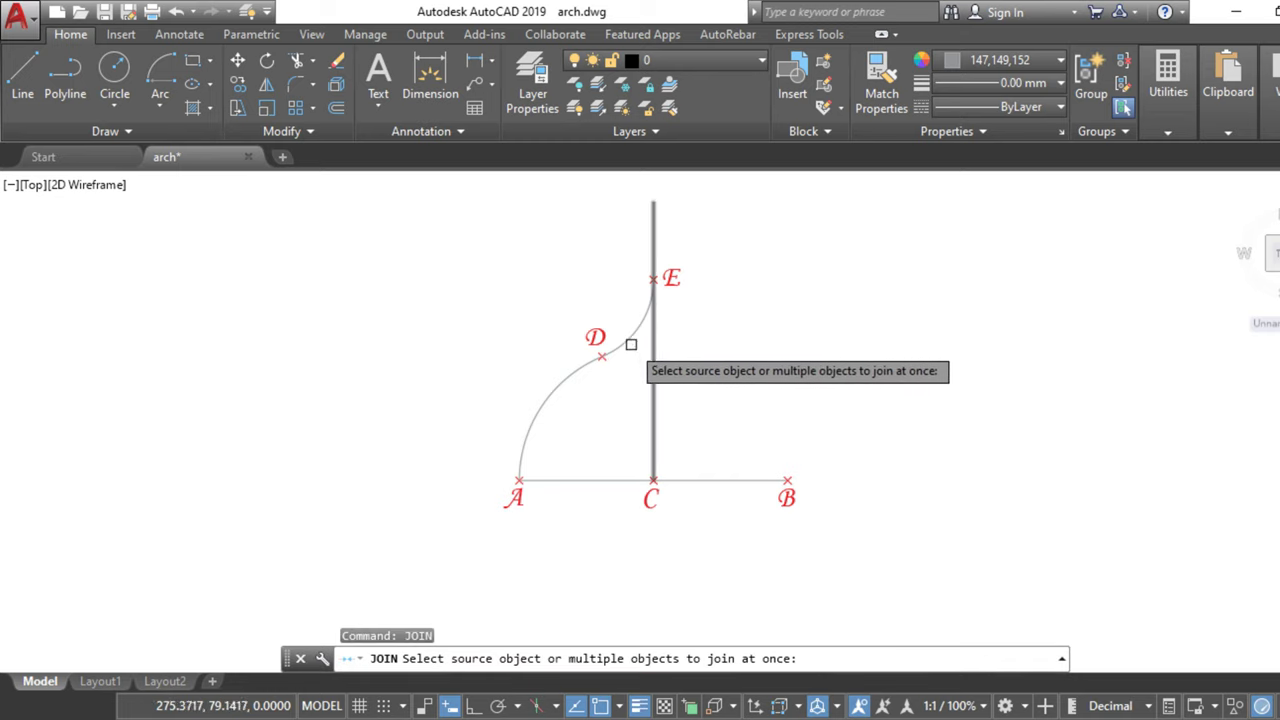
click(625, 338)
click(569, 374)
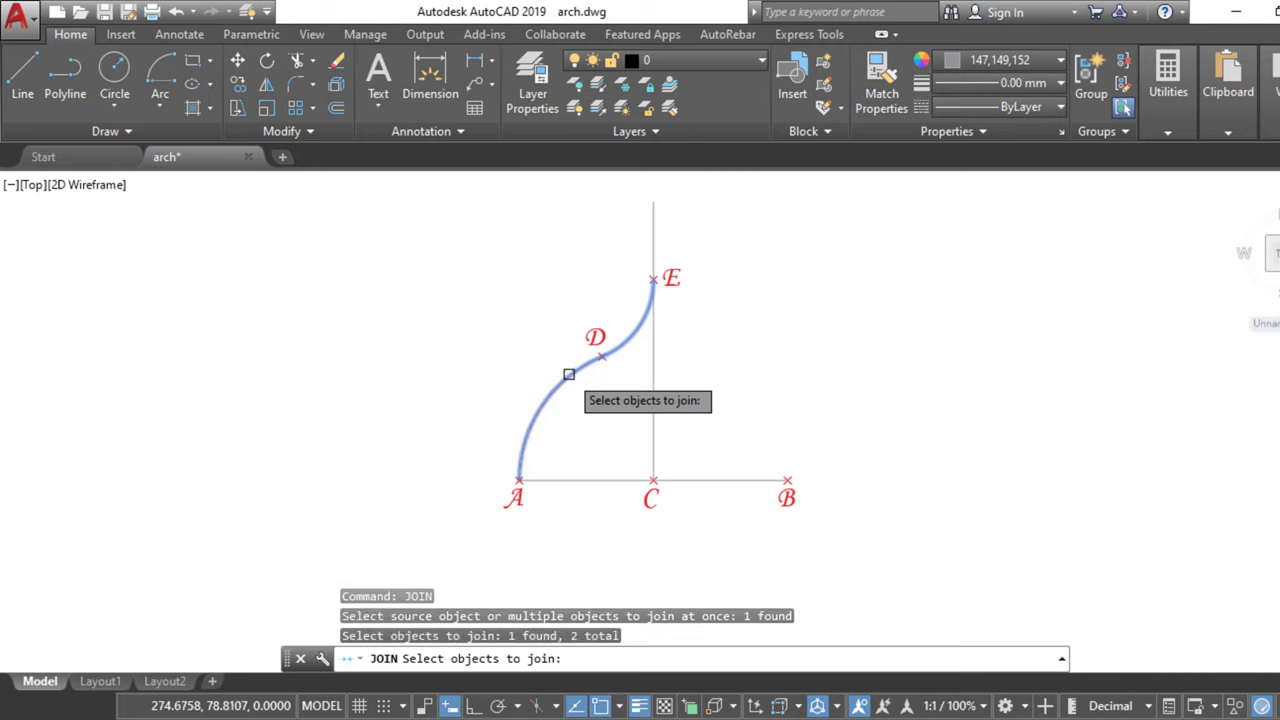
key(Return)
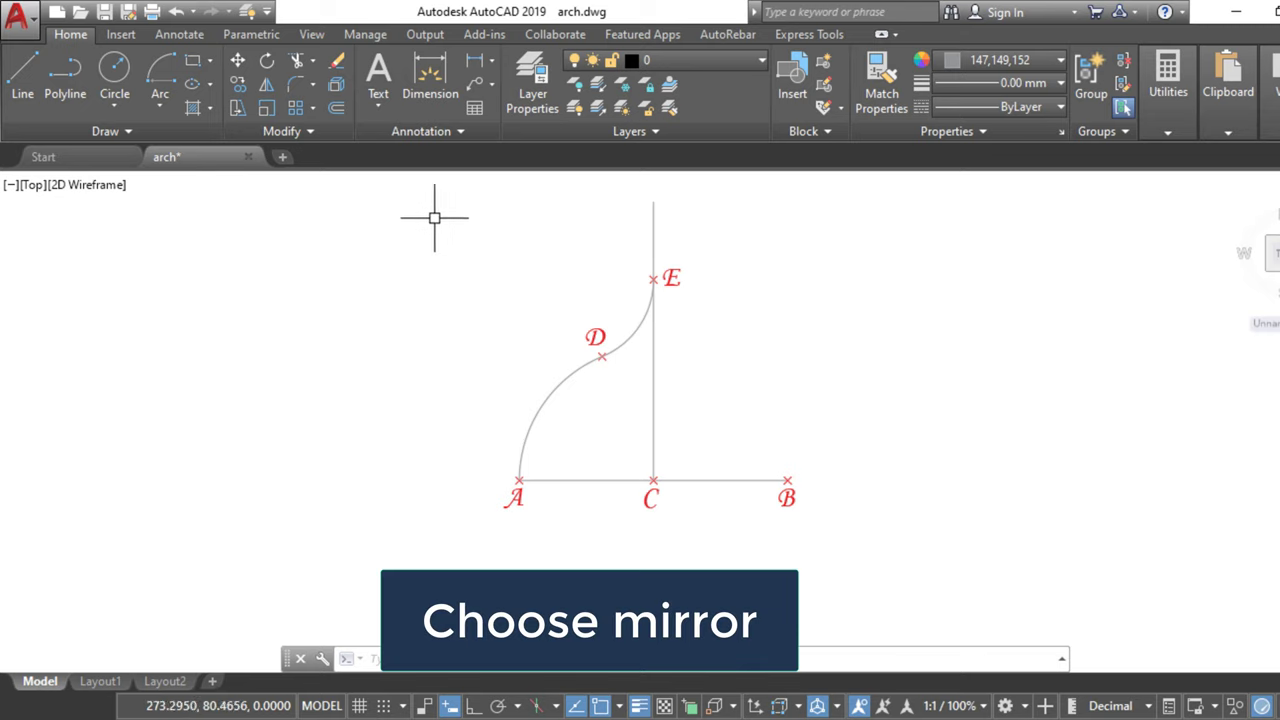
Mirror the A–E curve about the line E–C, keeping the original.
click(265, 88)
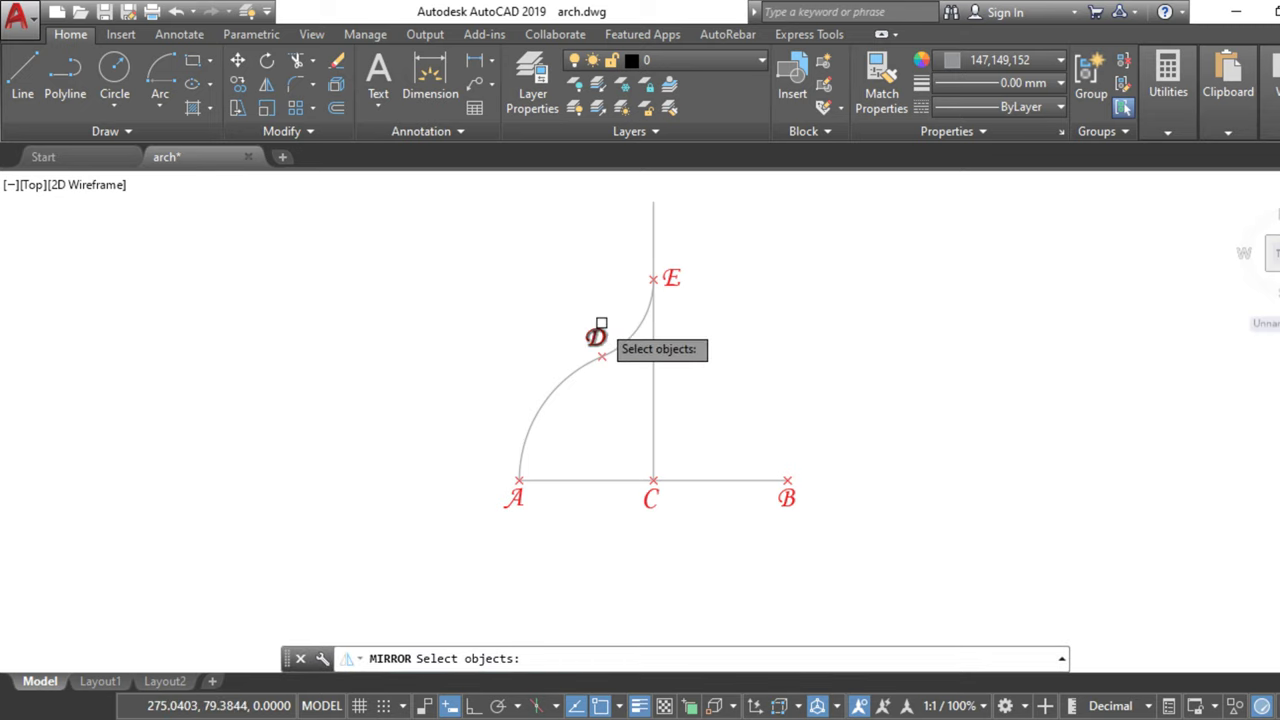
click(631, 327)
key(Return)
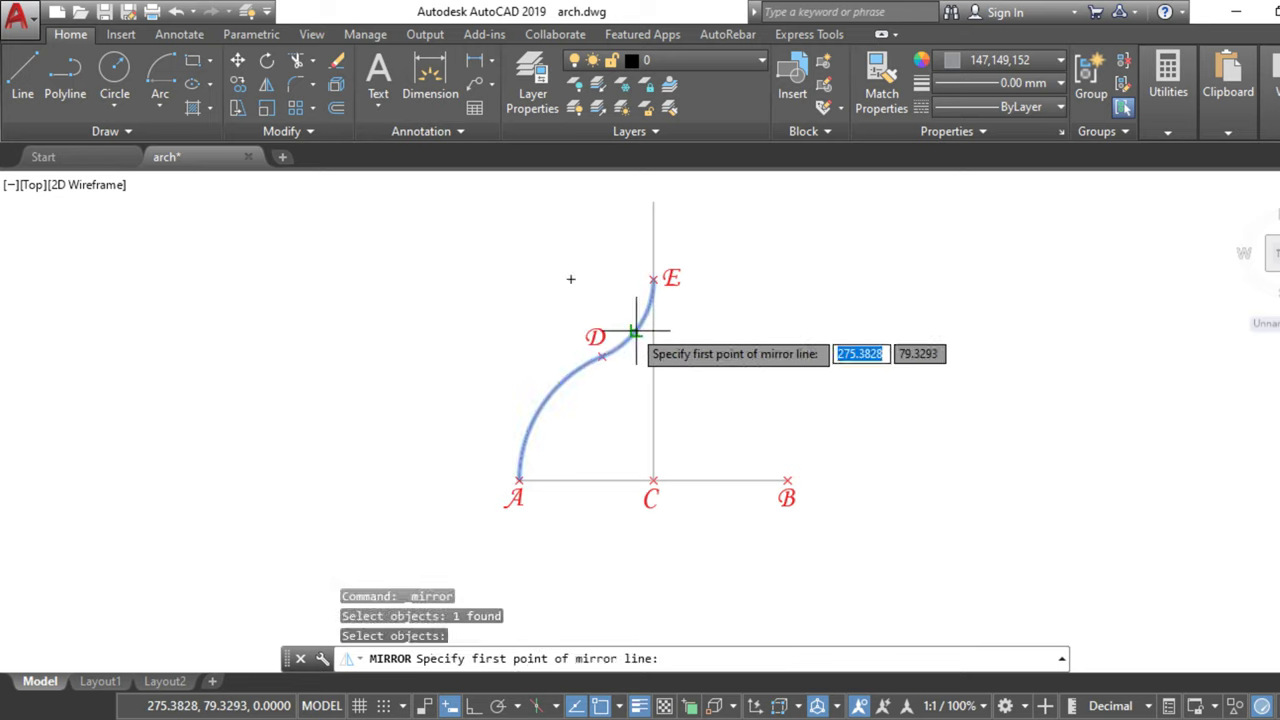
click(653, 280)
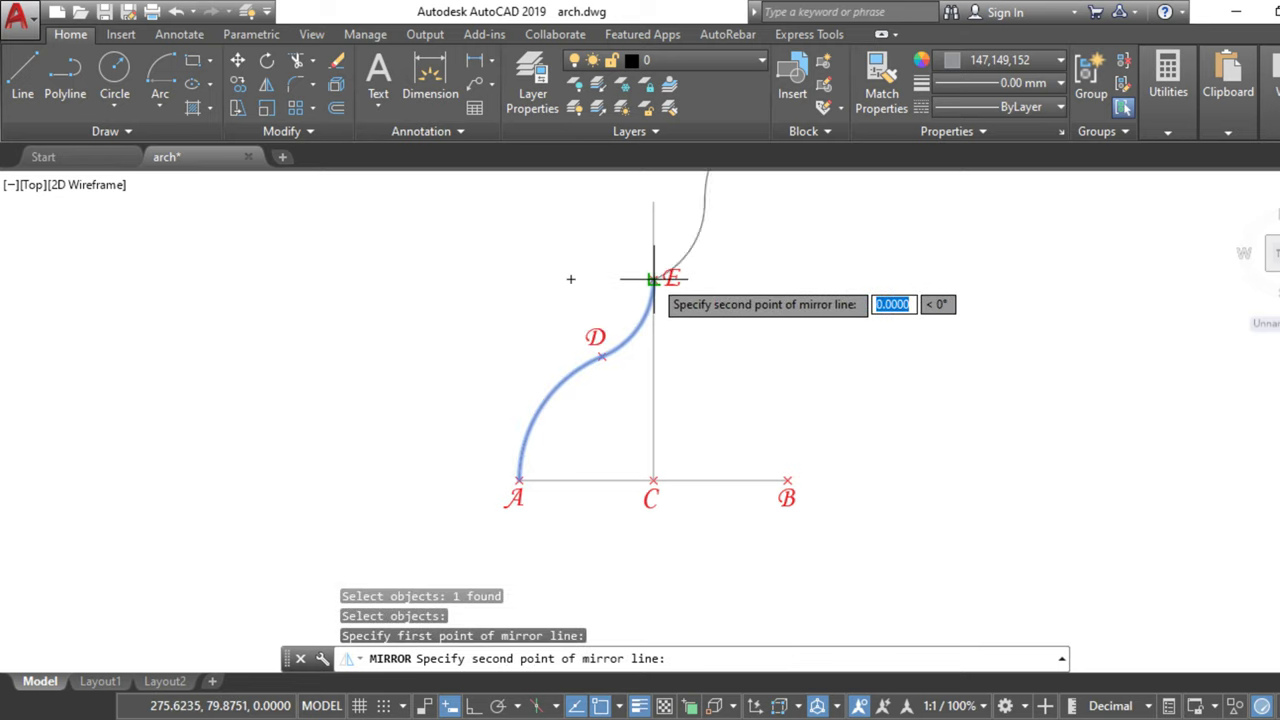
click(653, 480)
key(Return)
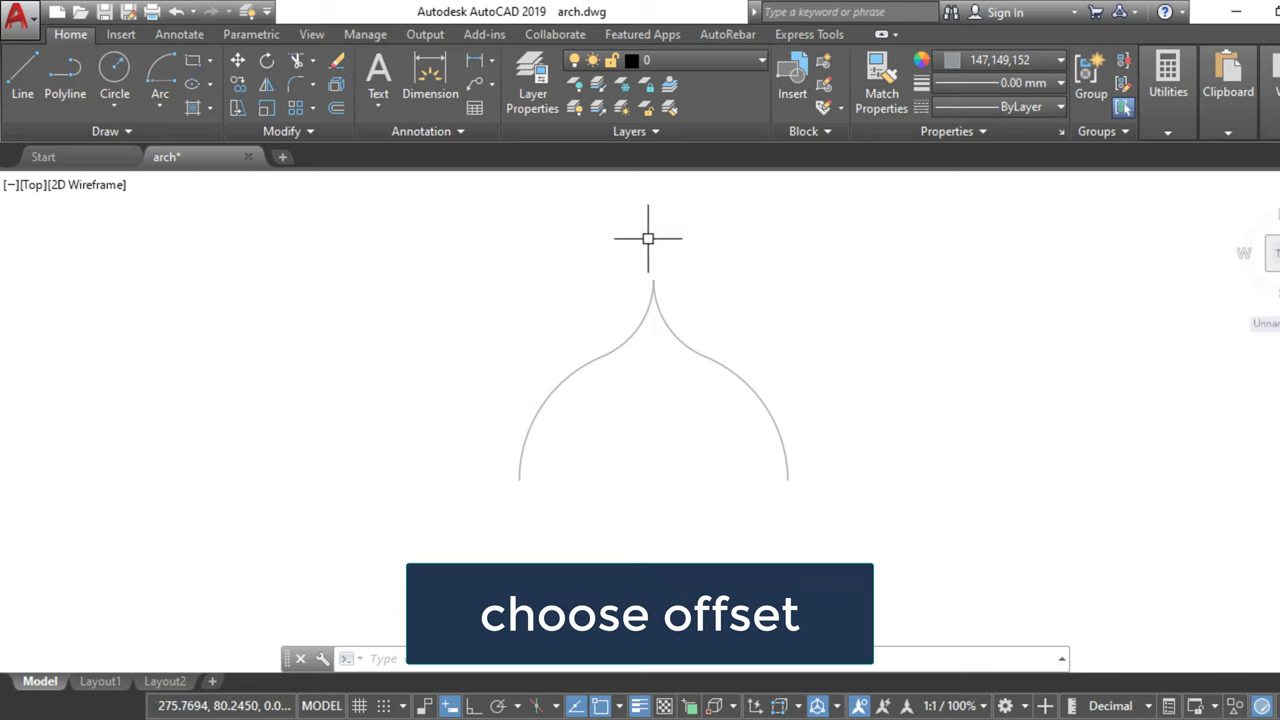
Offset each arch half inward twice at a distance of 0.1.
click(336, 110)
text(.1)
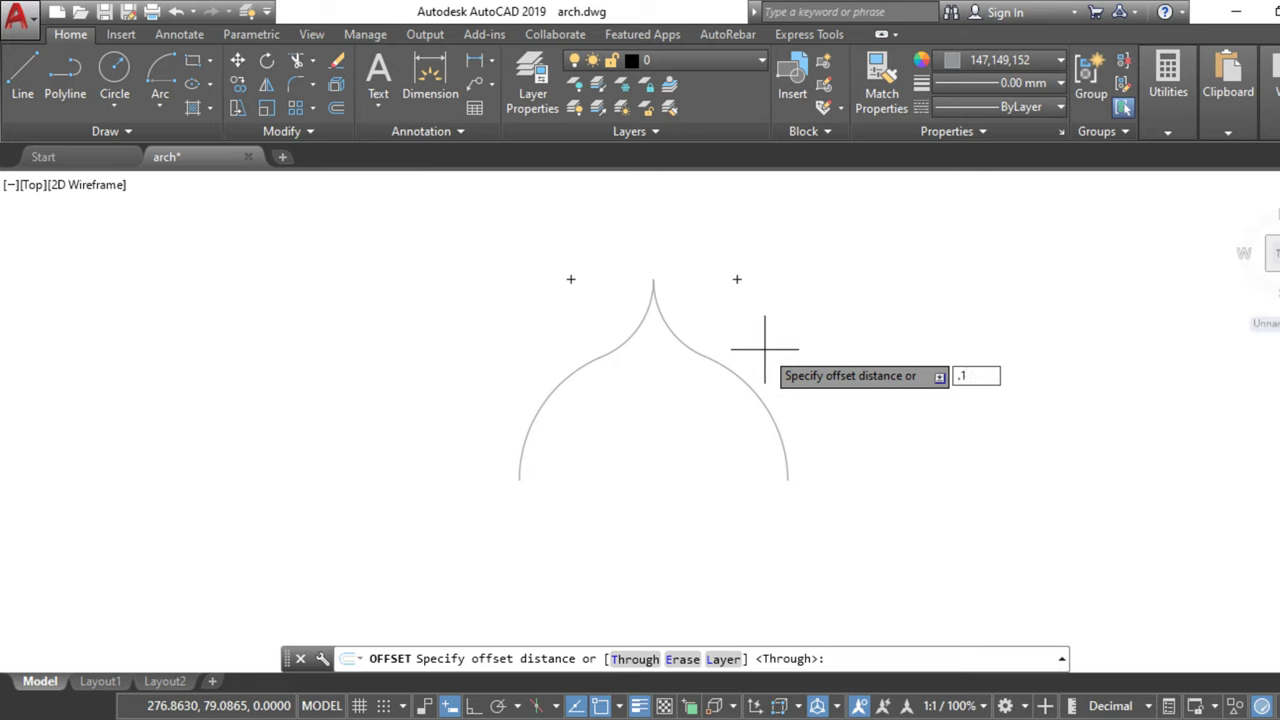
key(Return)
click(744, 381)
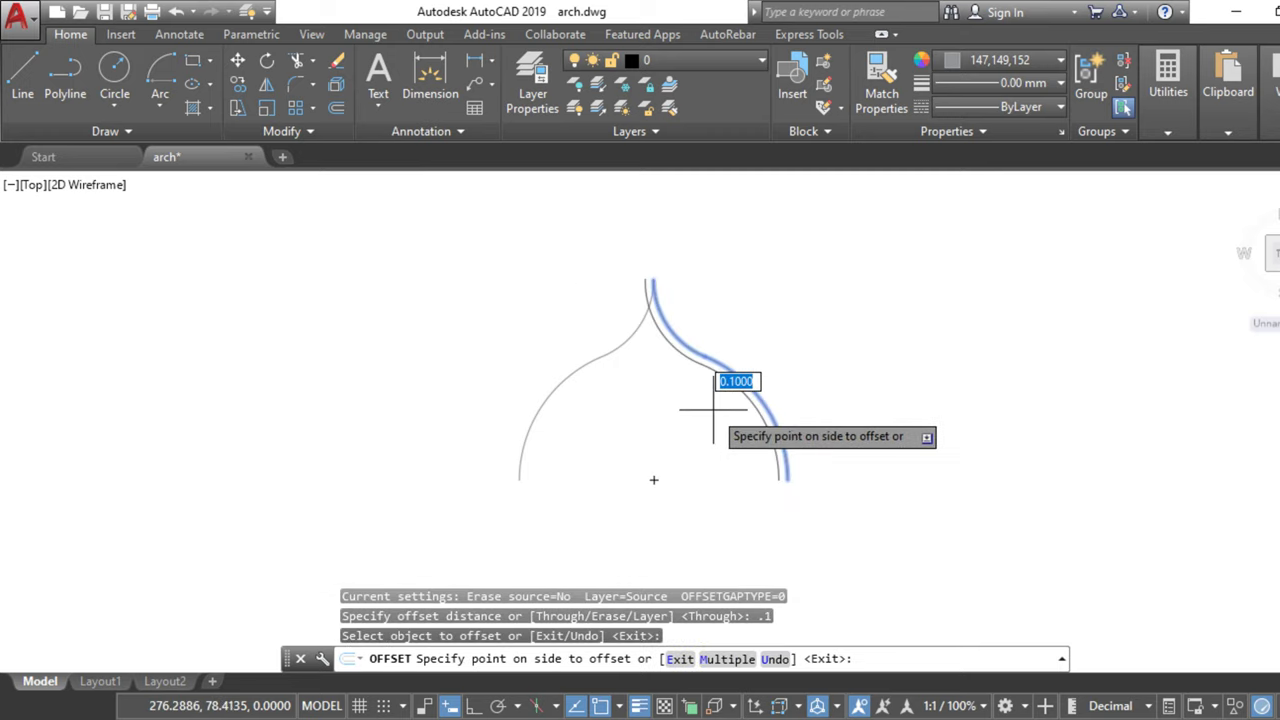
click(713, 409)
click(731, 374)
click(711, 407)
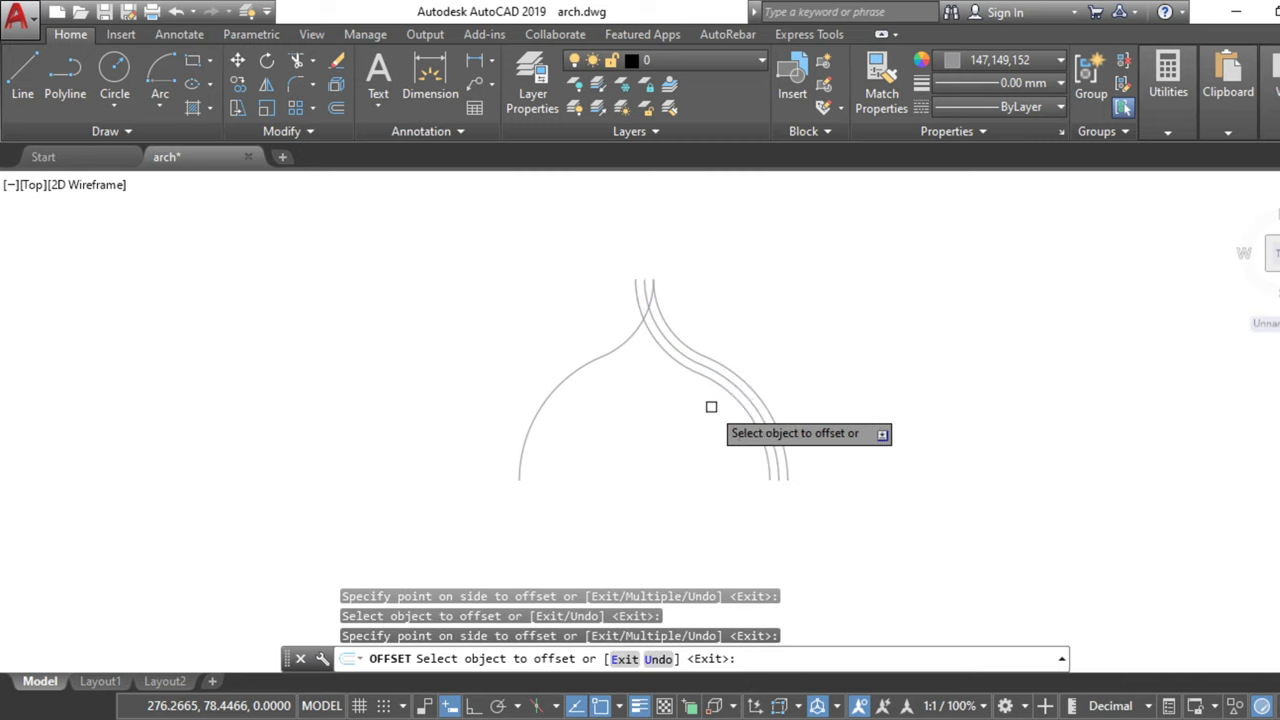
click(607, 350)
click(611, 369)
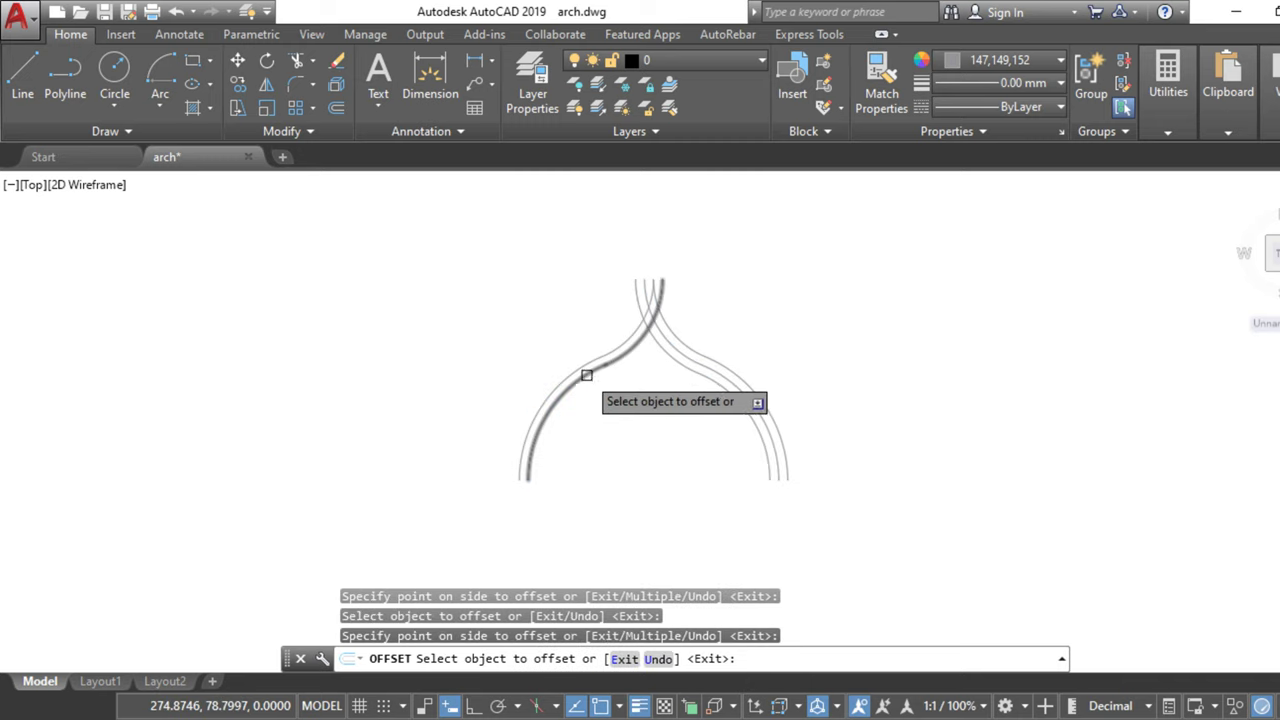
click(586, 375)
click(613, 379)
key(Return)
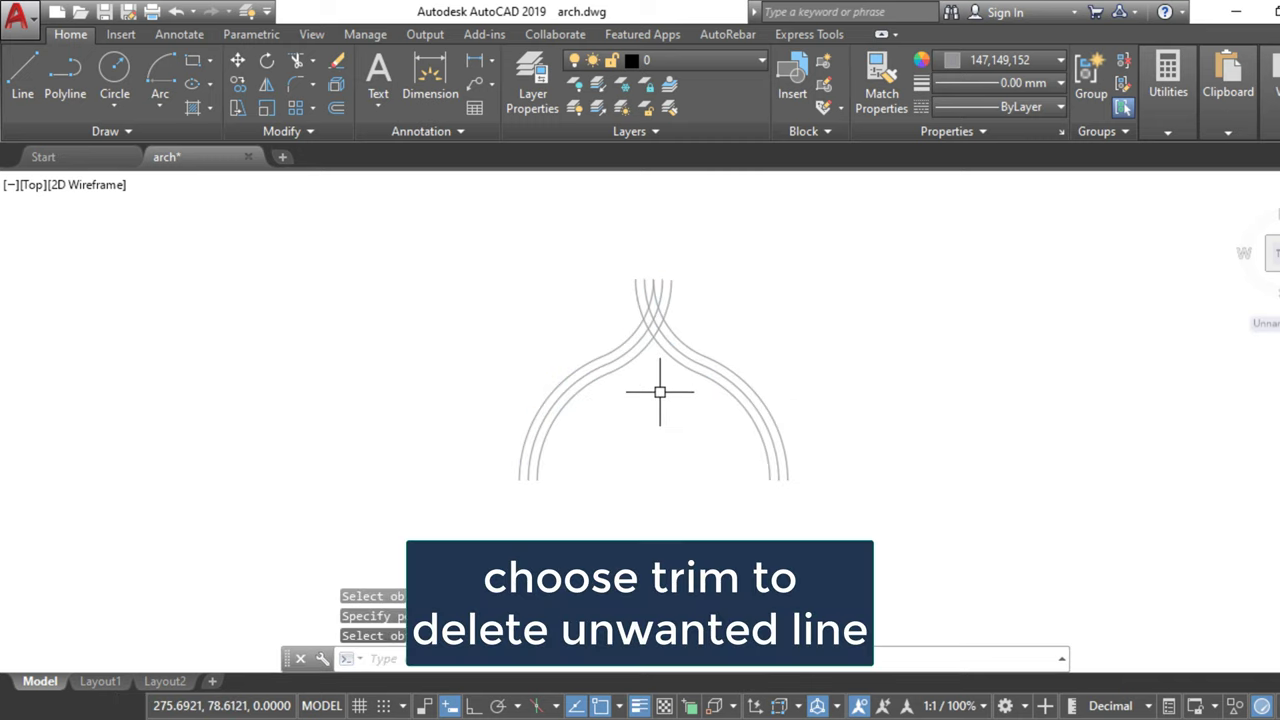
Trim the overlapping curve ends at the apex, using all six curves as cutting edges.
click(293, 62)
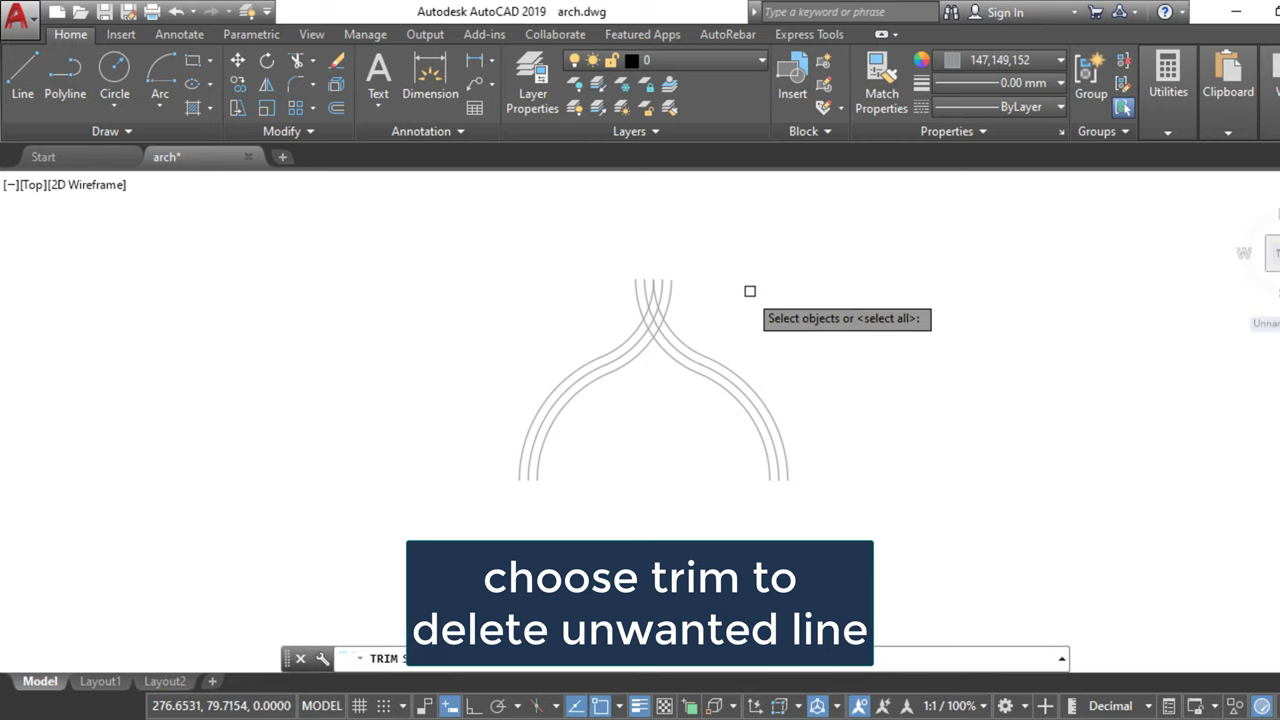
click(857, 256)
click(479, 560)
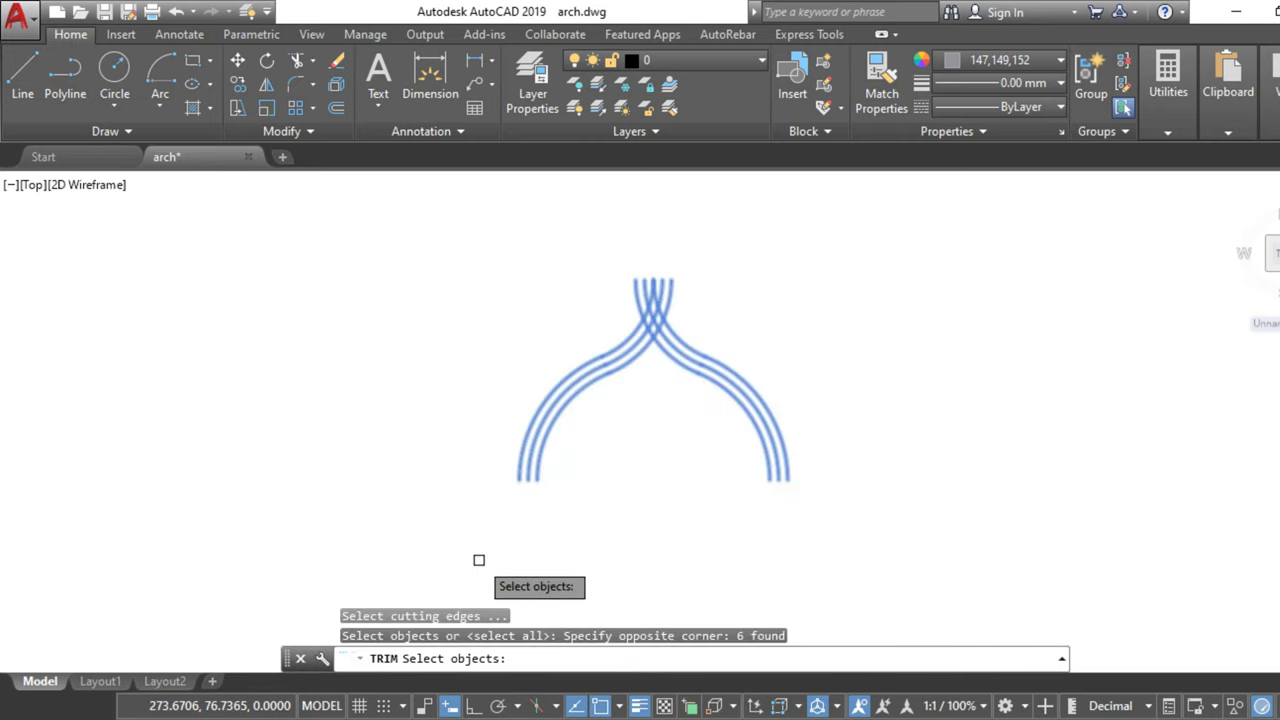
key(Return)
scroll(631, 377, up, 2)
click(711, 224)
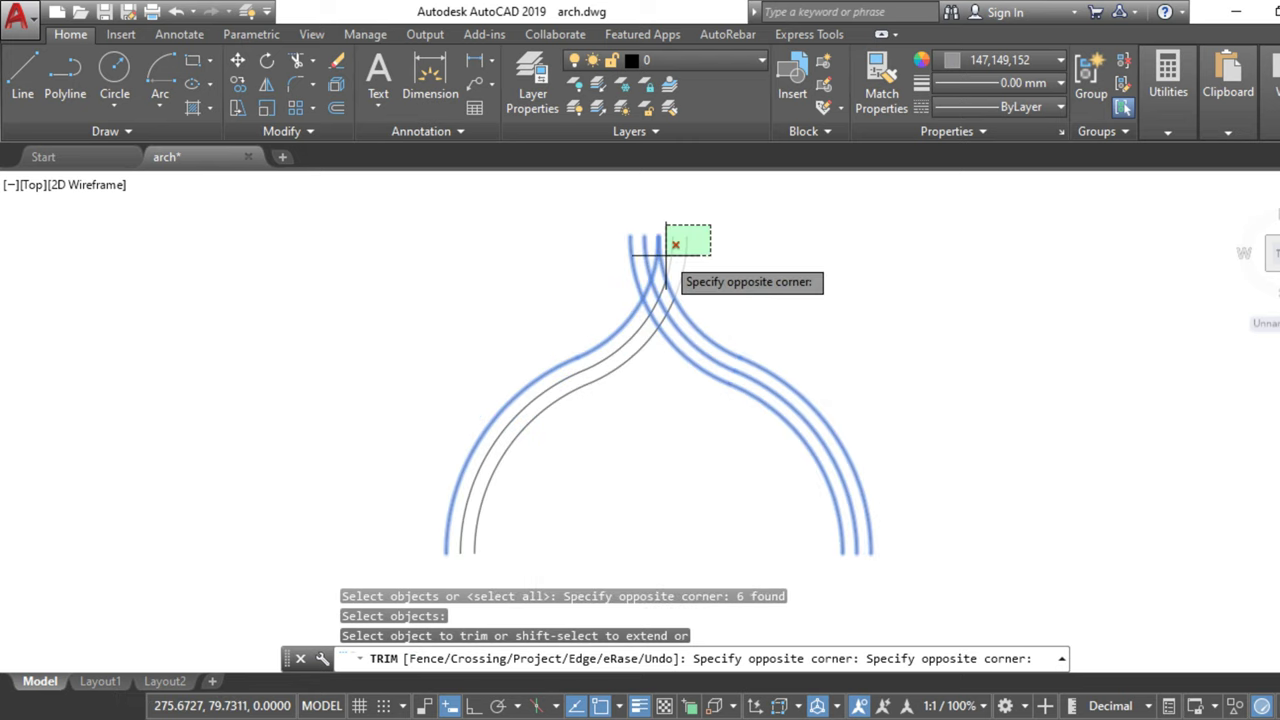
click(666, 256)
click(654, 211)
click(614, 263)
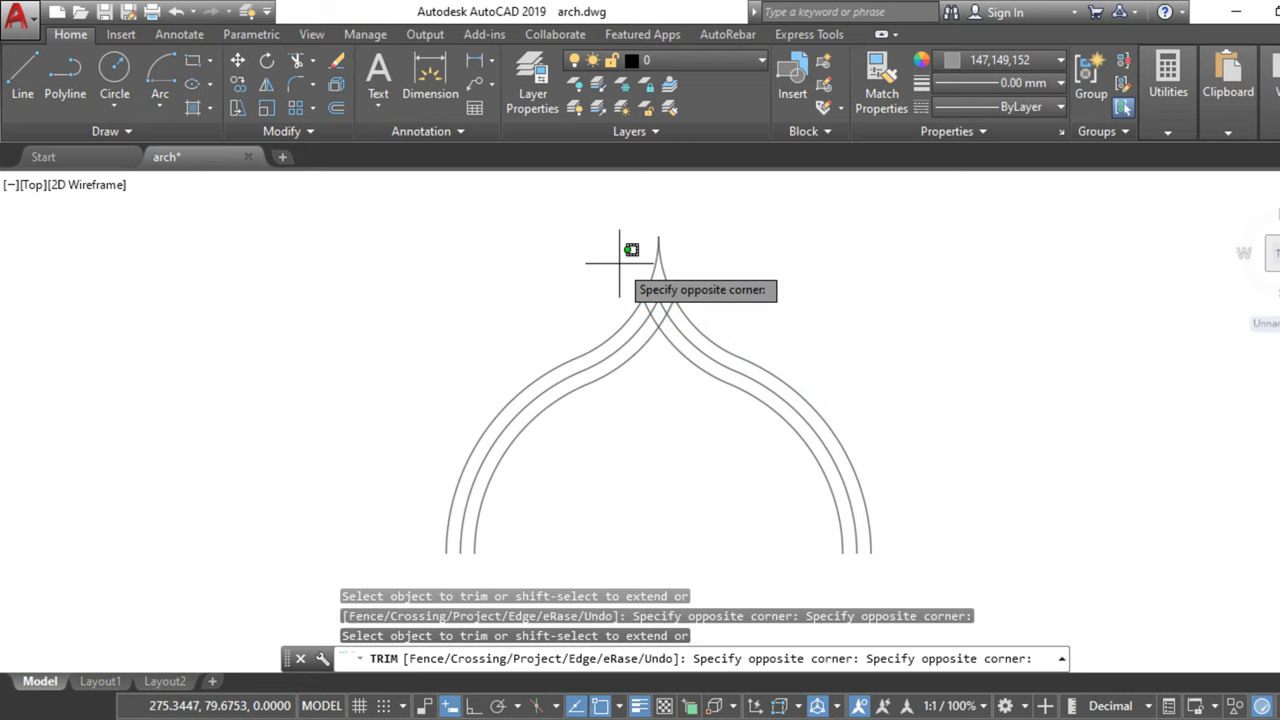
click(619, 264)
click(653, 302)
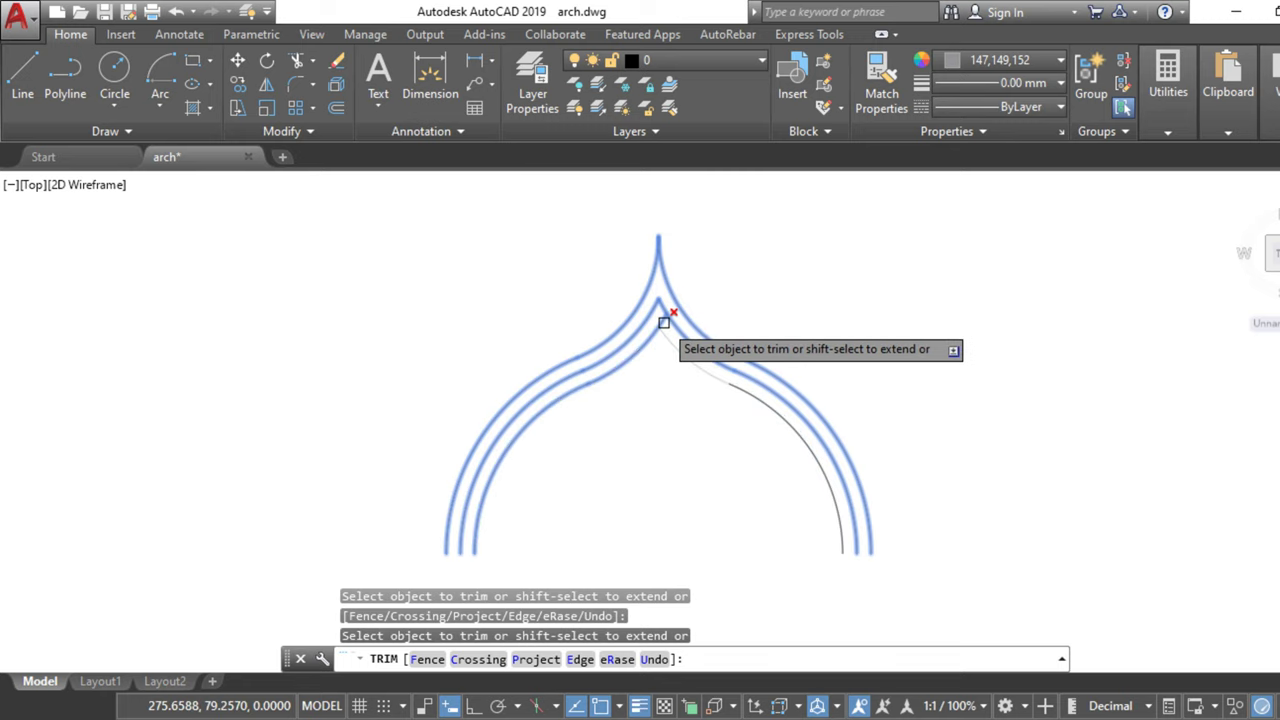
key(Escape)
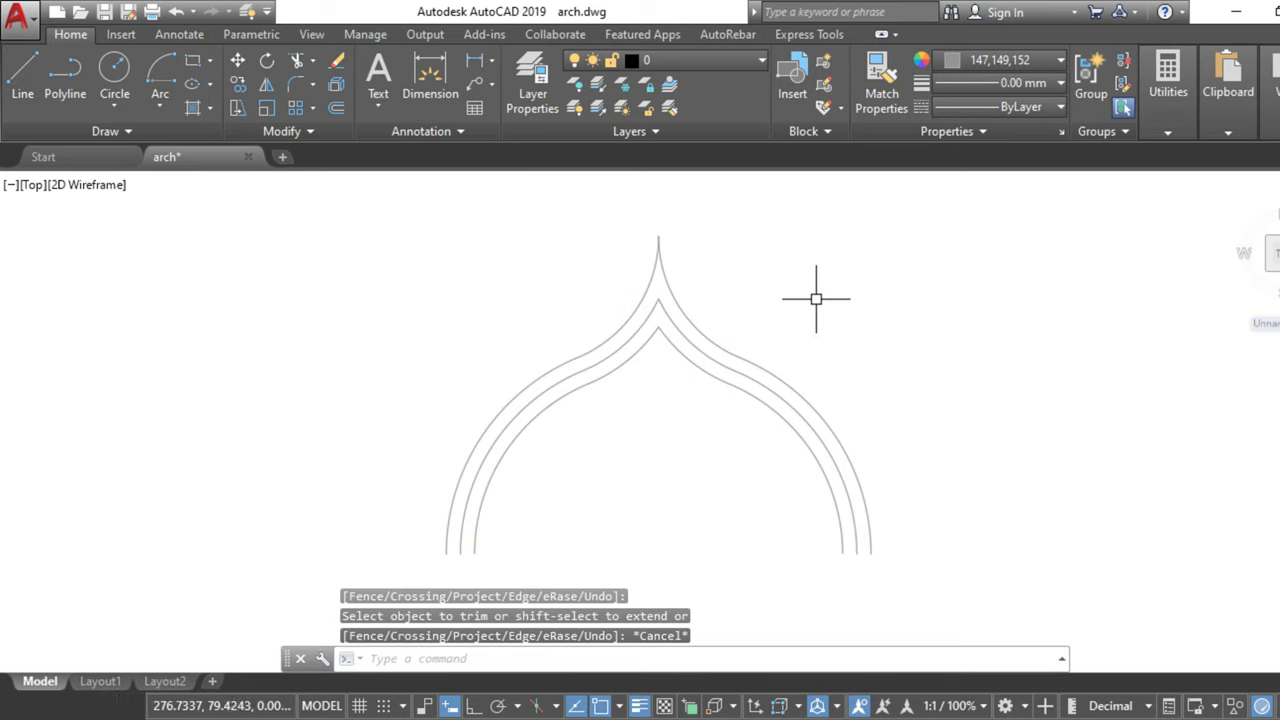